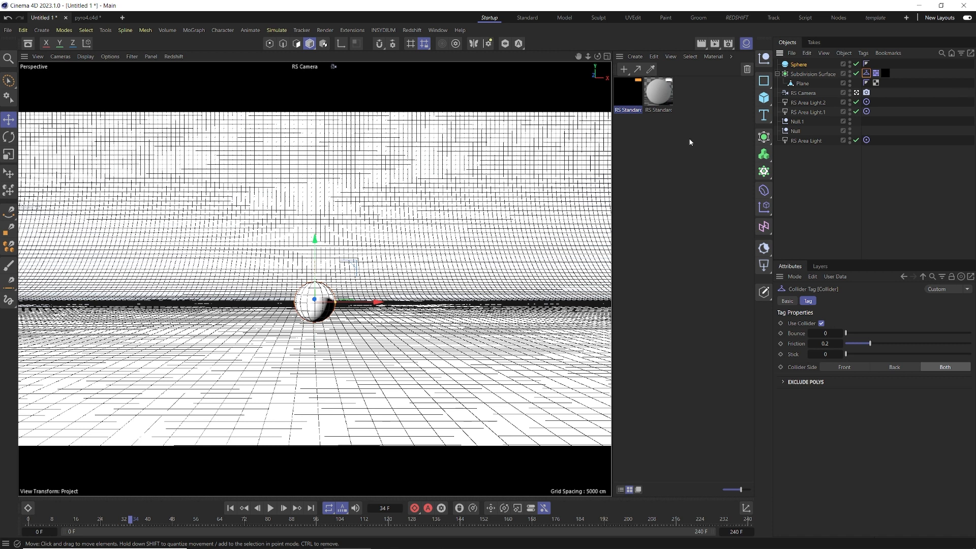
# - Add a Pyro simulation tag to the sphere and play the simulation to about frame 106
pyautogui.rightClick(800, 66)
pyautogui.moveTo(823, 191)
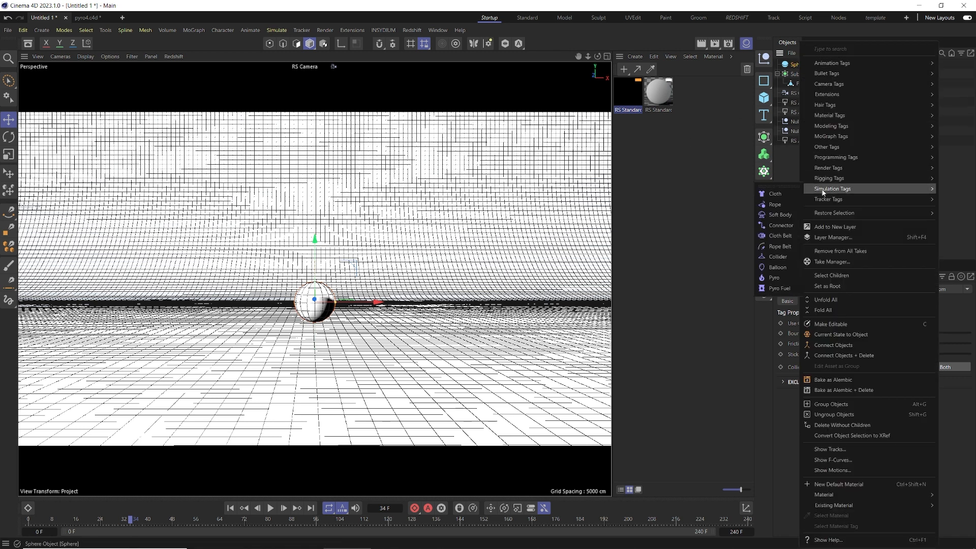
pyautogui.click(774, 277)
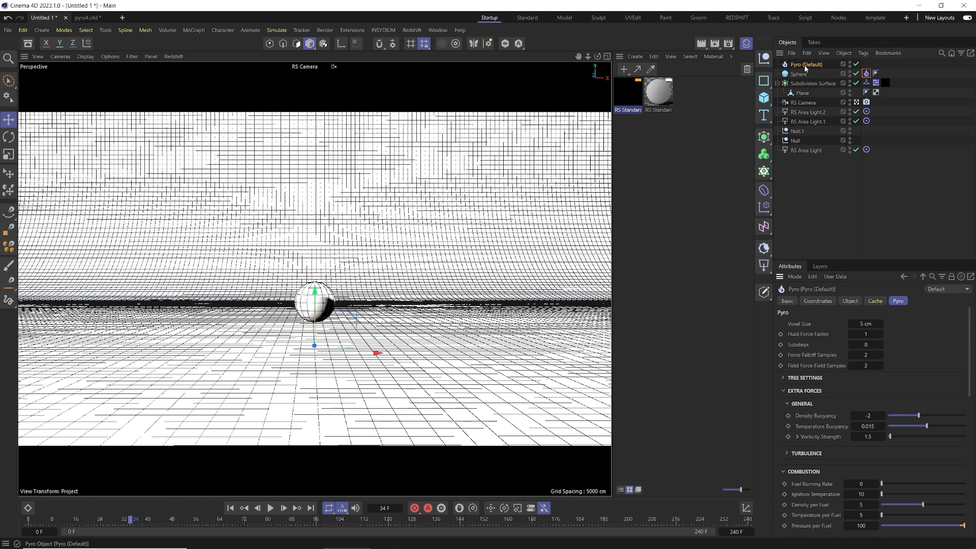
pyautogui.click(269, 507)
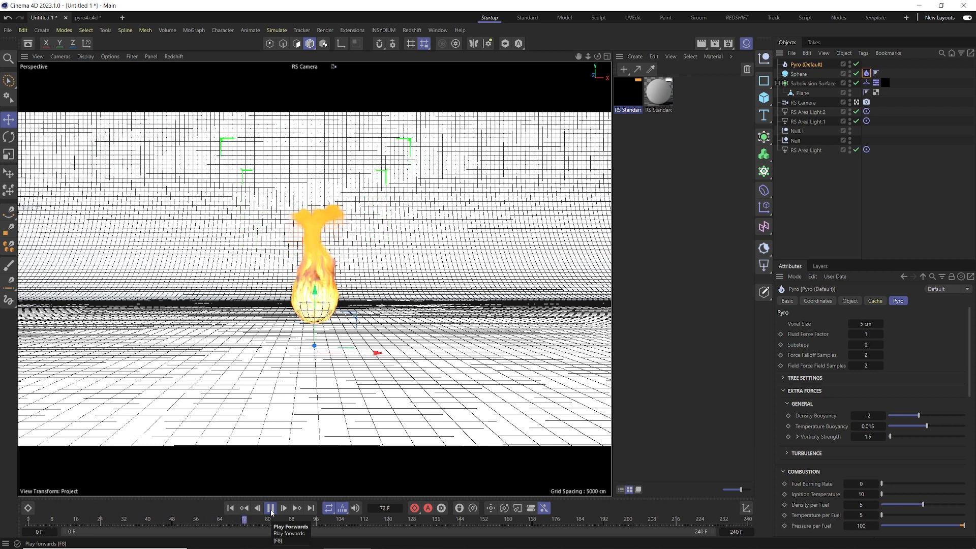
pyautogui.click(271, 510)
pyautogui.scroll(3, 324, 322)
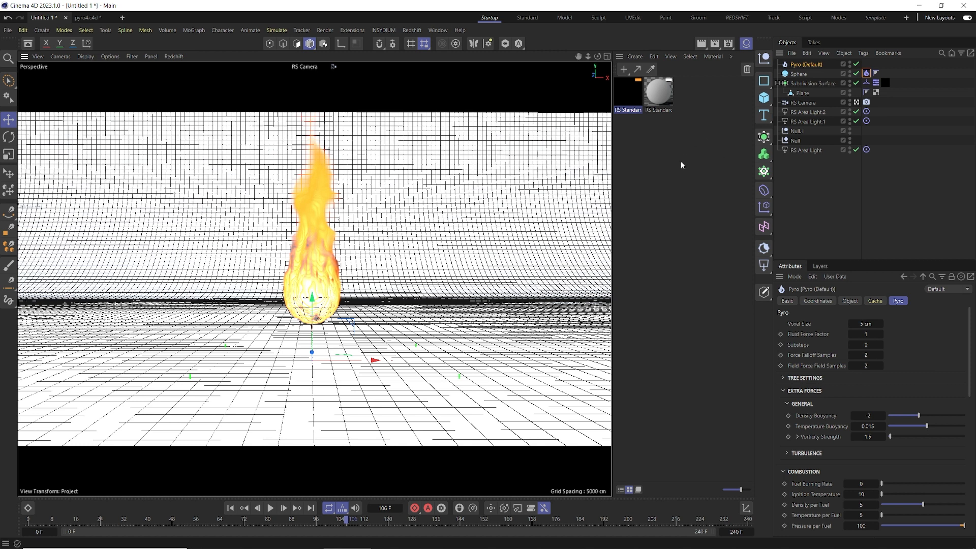
# - Create a Redshift Pyro Volume material and apply it to the Pyro object
pyautogui.click(635, 56)
pyautogui.moveTo(640, 107)
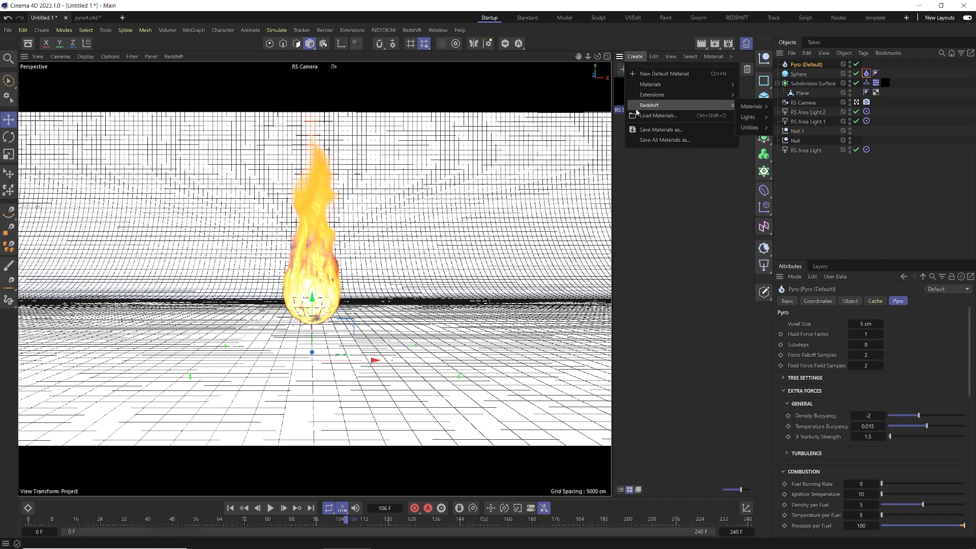
pyautogui.moveTo(743, 107)
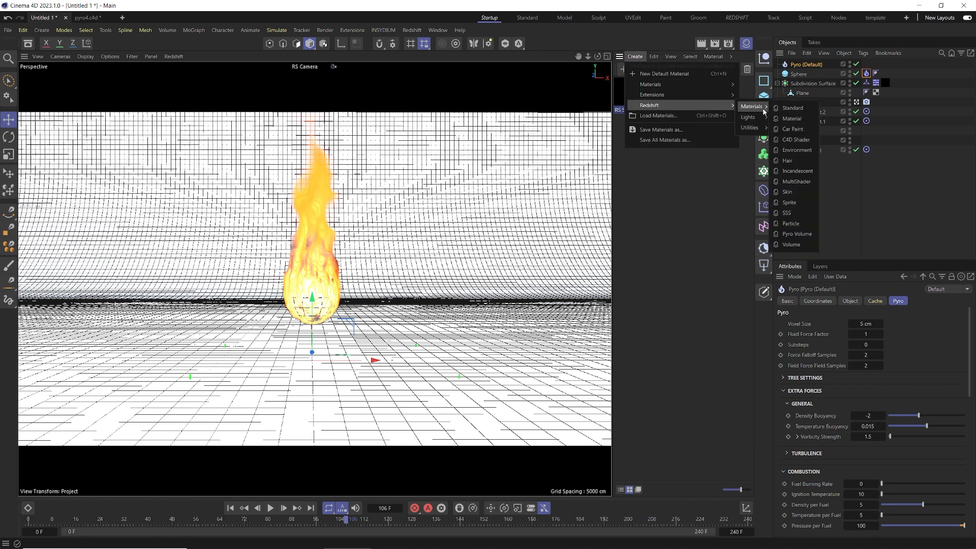
pyautogui.click(792, 234)
pyautogui.moveTo(628, 91); pyautogui.dragTo(811, 64)
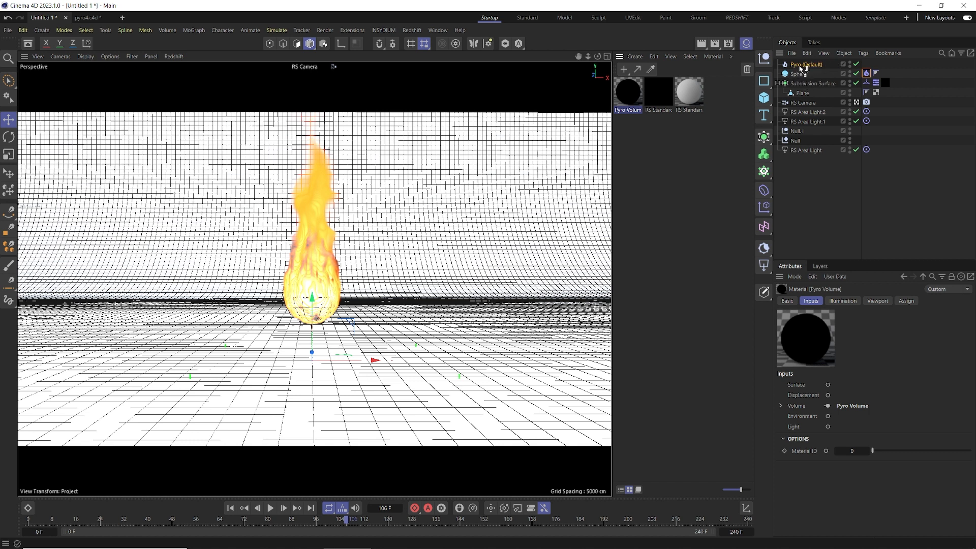
# - Examine the Pyro Volume shader's absorption and emission settings in the node editor
pyautogui.doubleClick(866, 64)
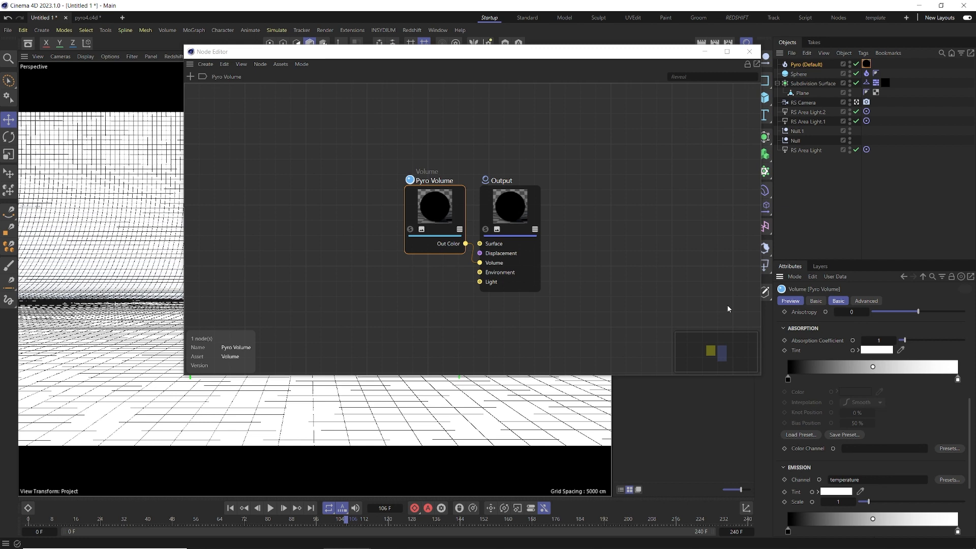
pyautogui.scroll(-3, 783, 398)
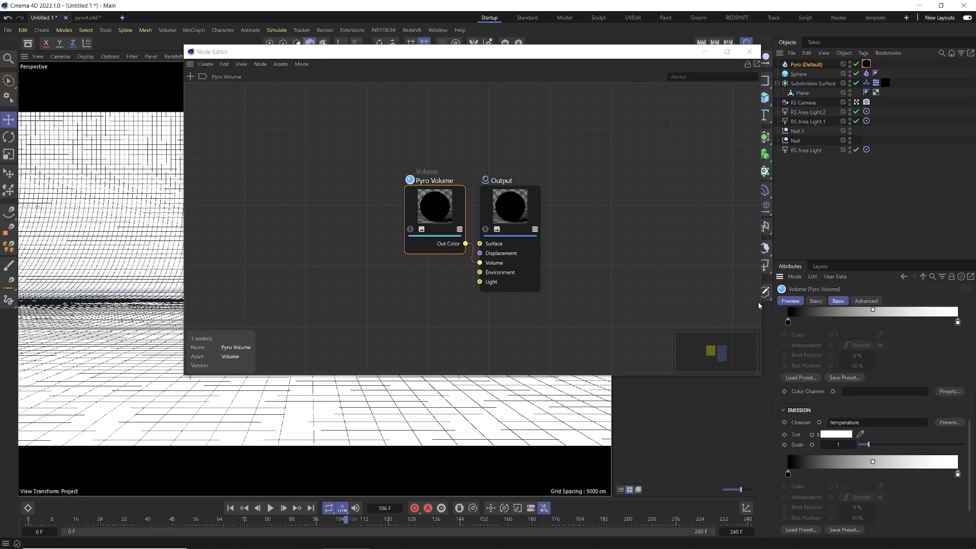
pyautogui.click(749, 52)
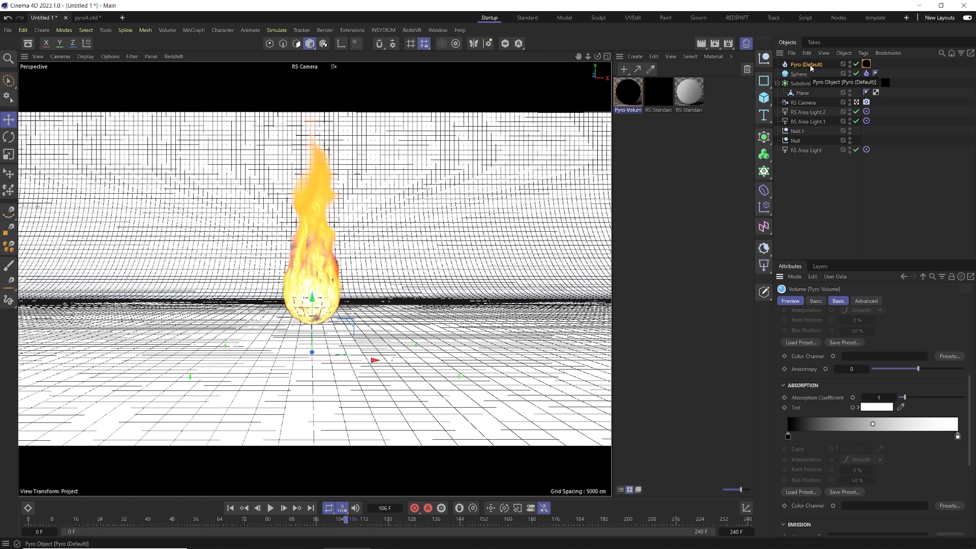
# - Set the Pyro object's Density, Color, Temperature, Fuel, Velocity, Pressure and Divergence properties to On
pyautogui.click(810, 65)
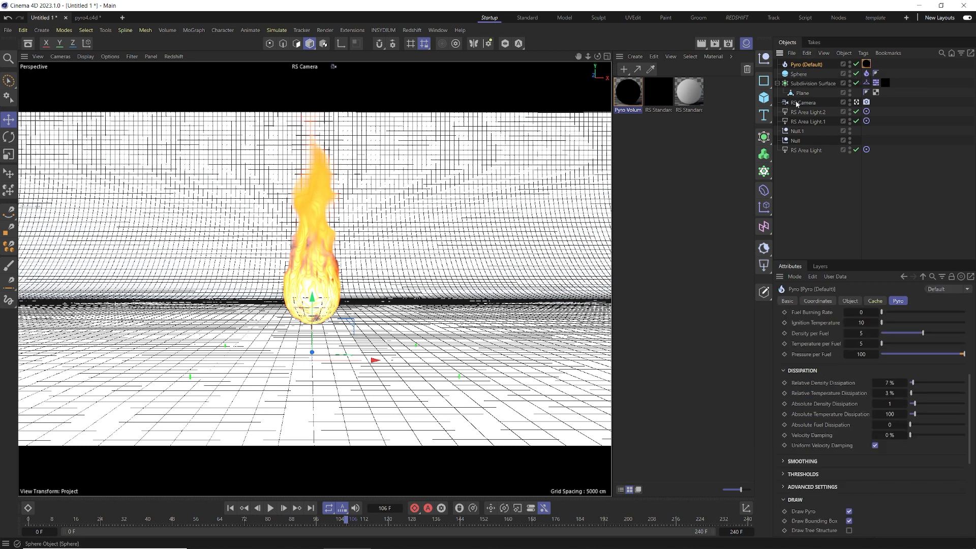
pyautogui.click(851, 301)
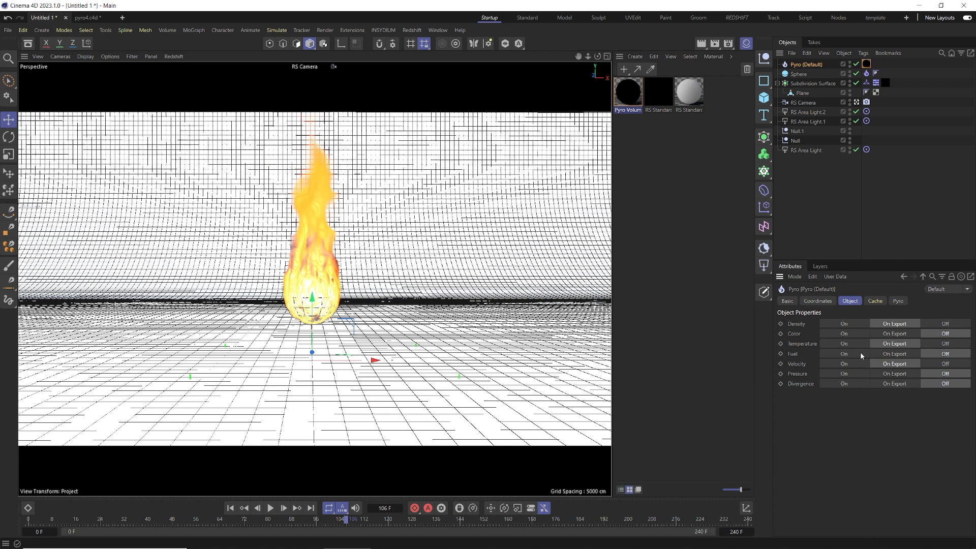
pyautogui.click(847, 324)
pyautogui.click(846, 333)
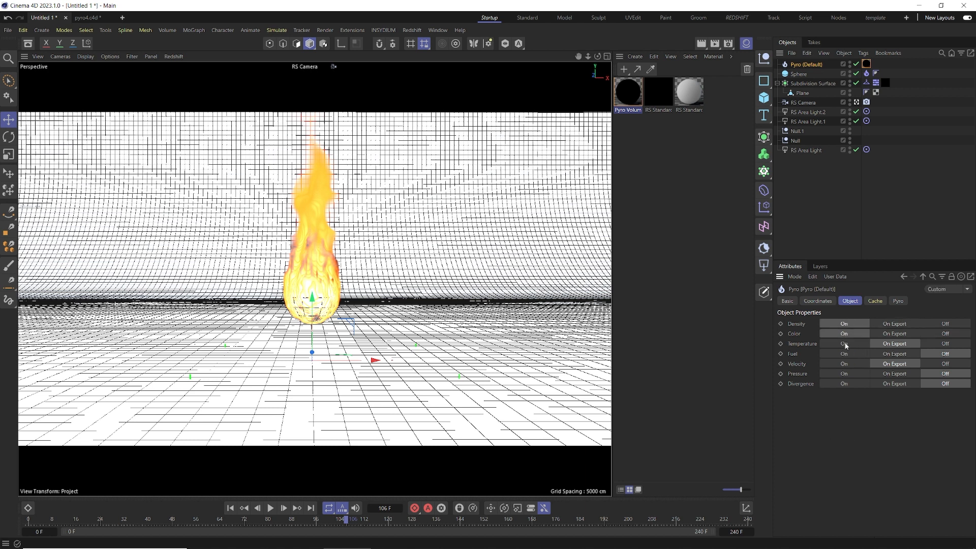
pyautogui.click(845, 343)
pyautogui.click(844, 354)
pyautogui.click(844, 364)
pyautogui.click(844, 373)
pyautogui.click(844, 383)
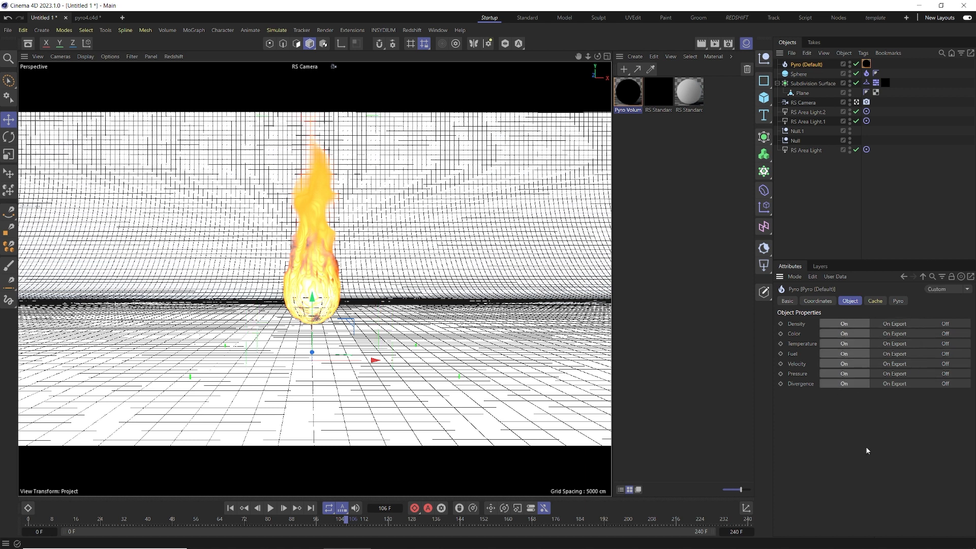
# - Check how the burning sphere renders in the Redshift RenderView
pyautogui.click(746, 43)
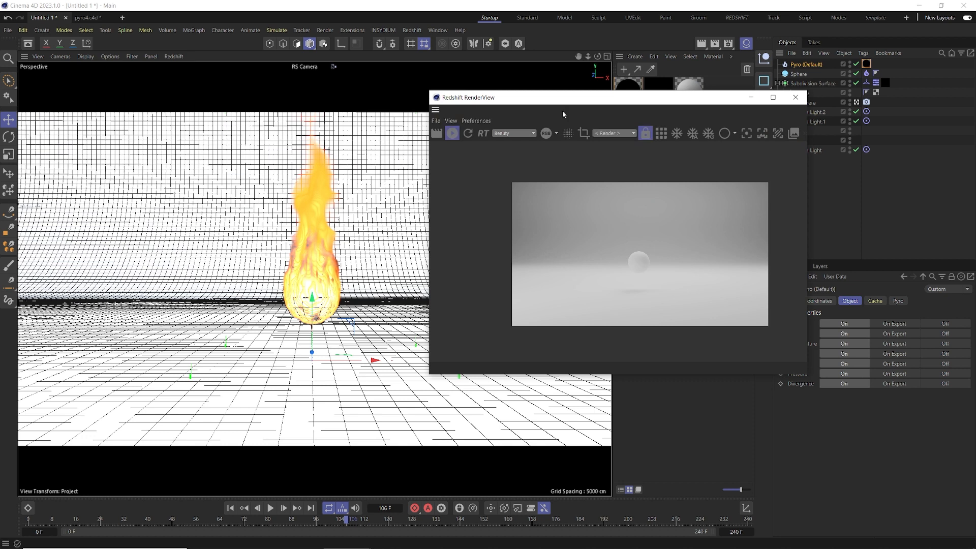
pyautogui.moveTo(564, 103); pyautogui.dragTo(414, 104)
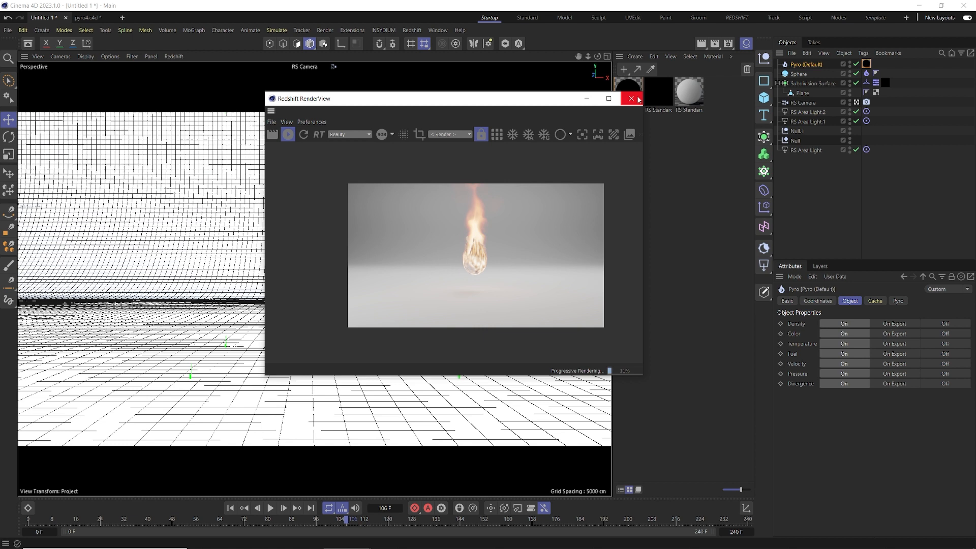
pyautogui.click(639, 100)
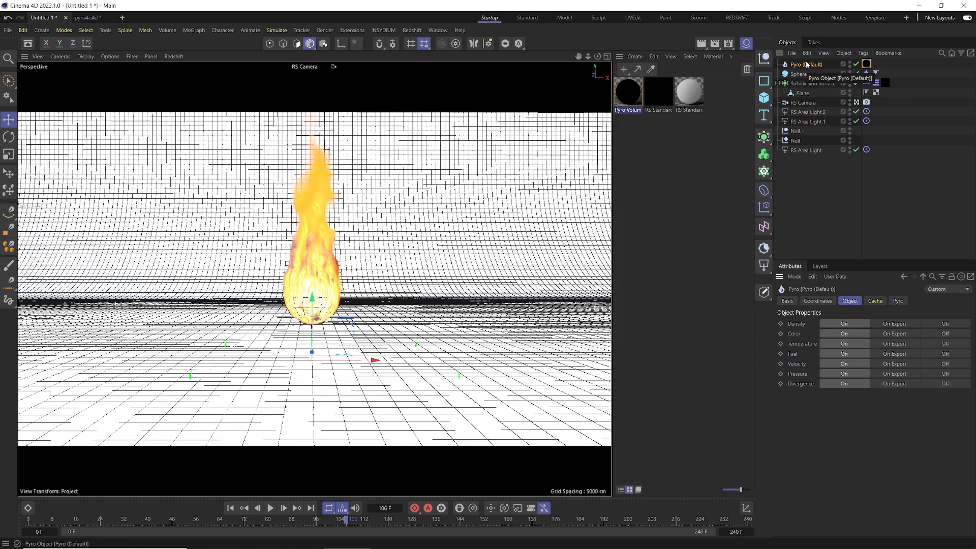
# - Set the voxel size to 1 cm on both the Pyro object and the sphere's Pyro tag
pyautogui.click(898, 301)
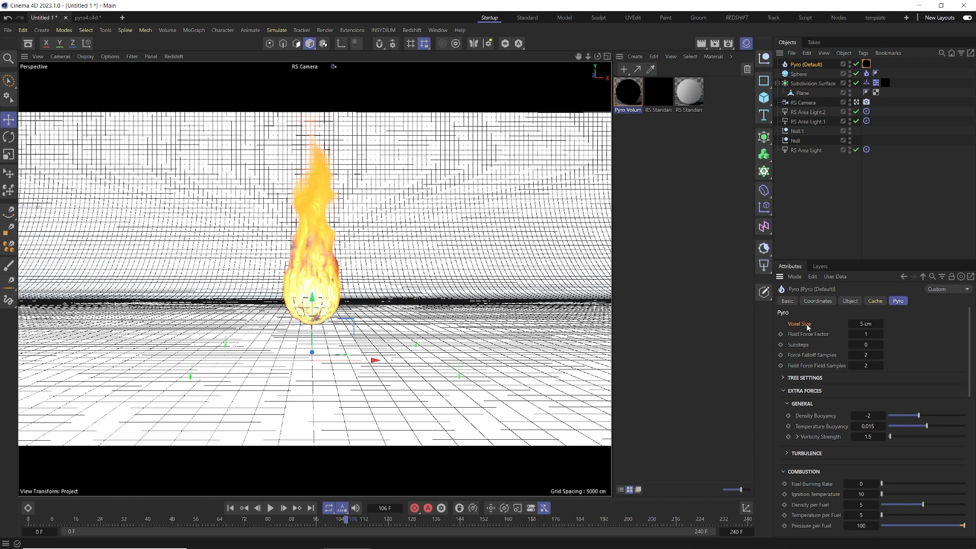
pyautogui.doubleClick(866, 324)
pyautogui.write('1')
pyautogui.press('Return')
pyautogui.click(866, 74)
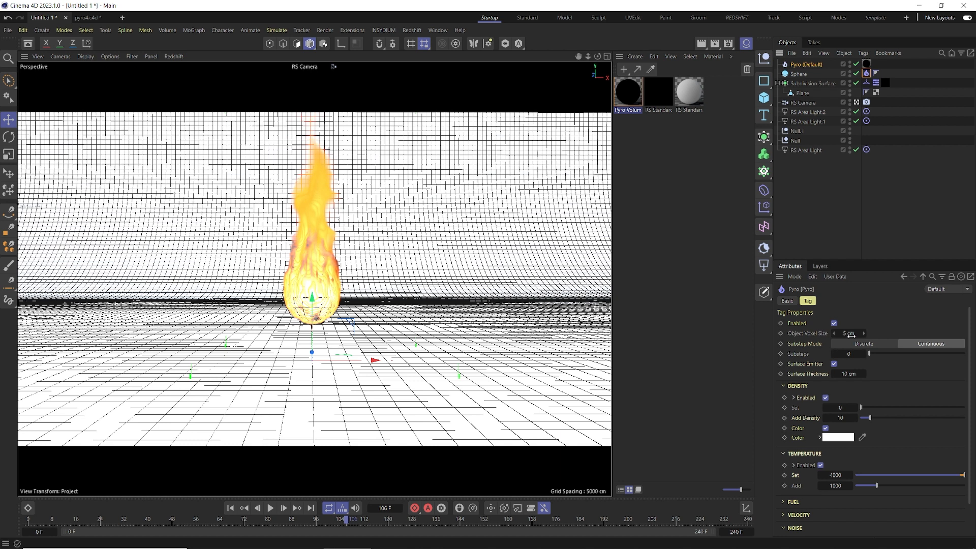
pyautogui.click(807, 64)
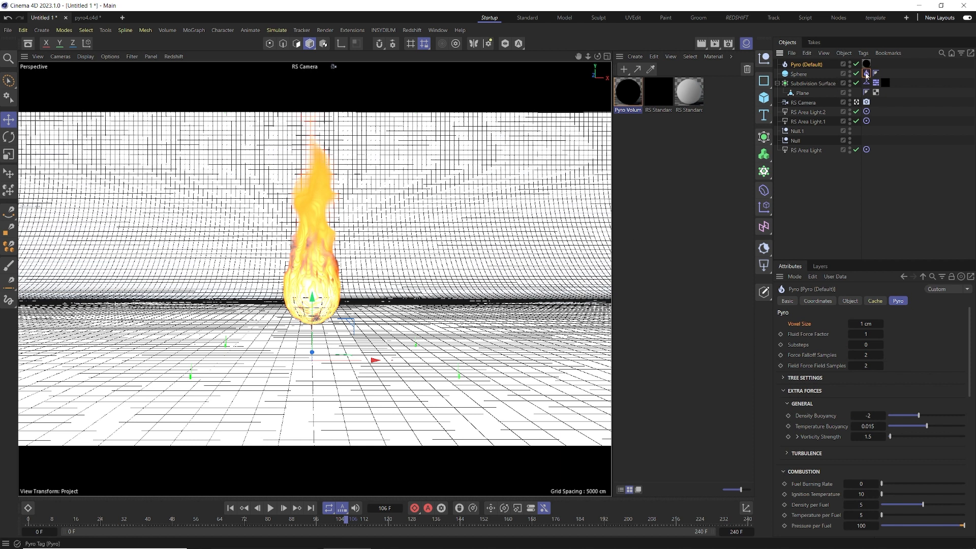
pyautogui.click(867, 74)
pyautogui.doubleClick(847, 333)
pyautogui.write('1')
pyautogui.press('Return')
# - Set the voxel size to 3 cm on both the sphere's Pyro tag and the Pyro object
pyautogui.doubleClick(847, 331)
pyautogui.click(804, 65)
pyautogui.doubleClick(865, 324)
pyautogui.write('3')
pyautogui.press('Return')
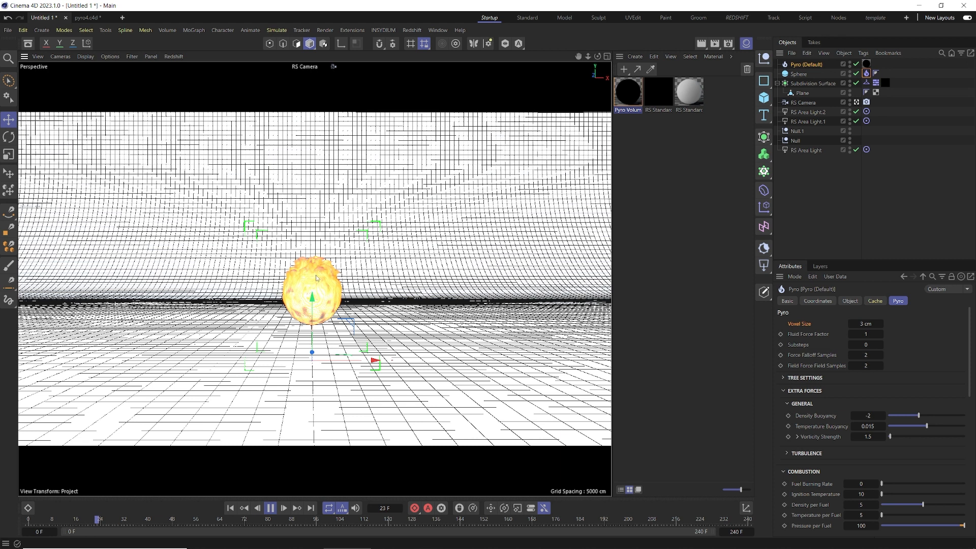
# - Play the simulation to about frame 55, stop it and inspect the flame up close
pyautogui.scroll(5, 305, 279)
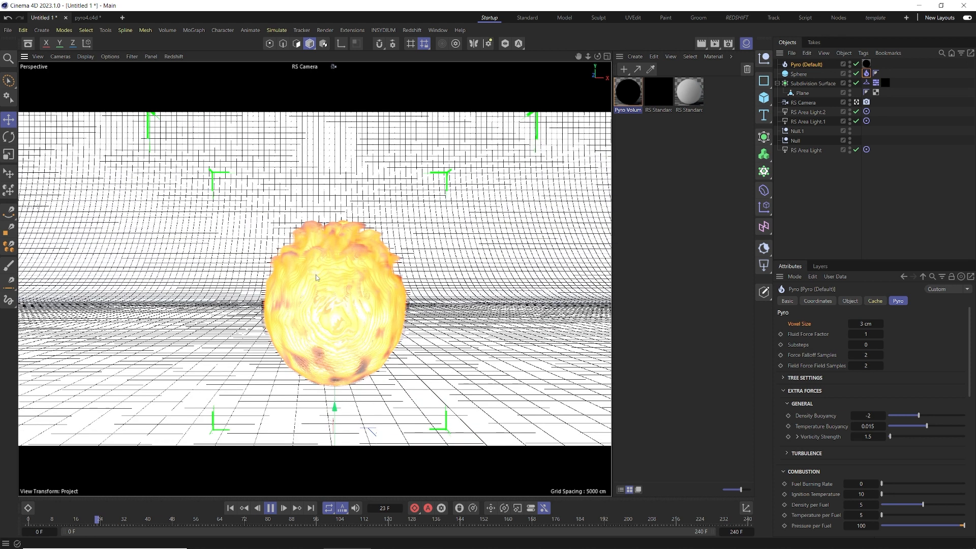
pyautogui.click(270, 508)
pyautogui.keyDown('alt'); pyautogui.moveTo(384, 239); pyautogui.dragTo(451, 248, button='middle'); pyautogui.keyUp('alt')
pyautogui.scroll(-4, 437, 238)
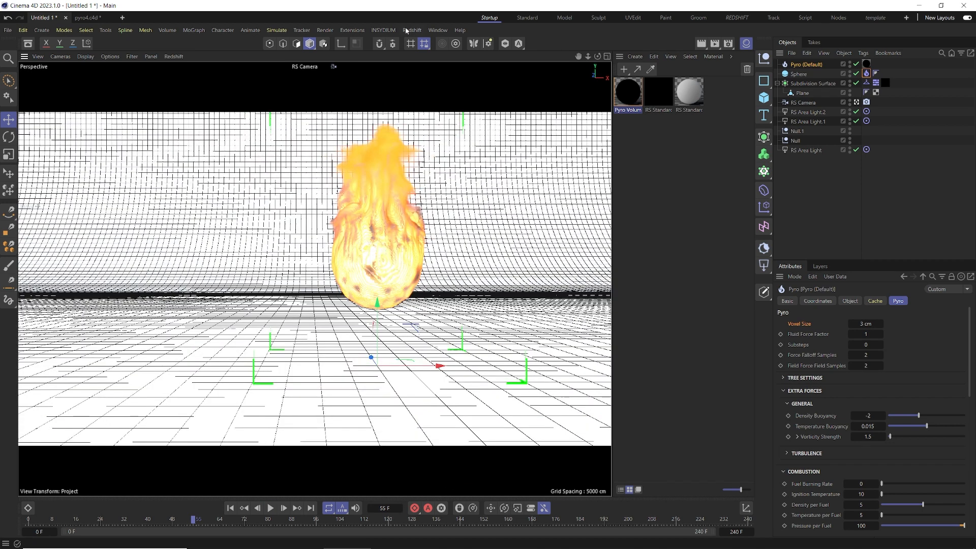
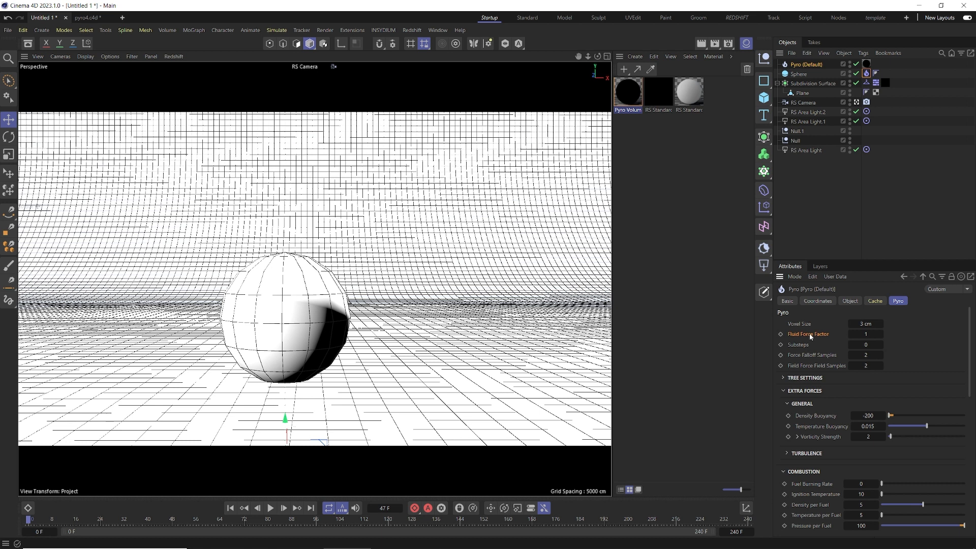
# - Set the Pyro object's Fluid Force Factor to 10 and preview the simulation from the first frame
pyautogui.hotkey('shift', 'f')
pyautogui.doubleClick(866, 333)
pyautogui.write('10')
pyautogui.click(270, 508)
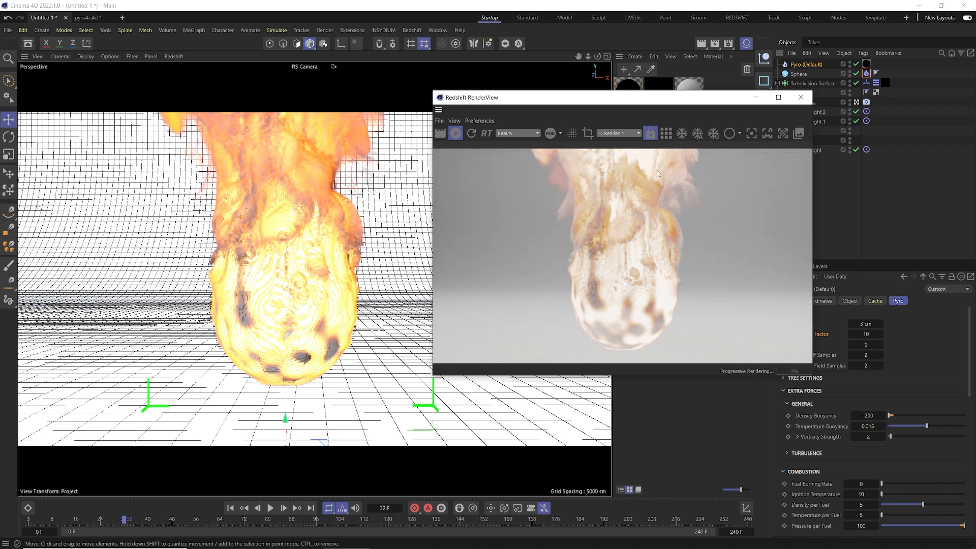
pyautogui.click(800, 97)
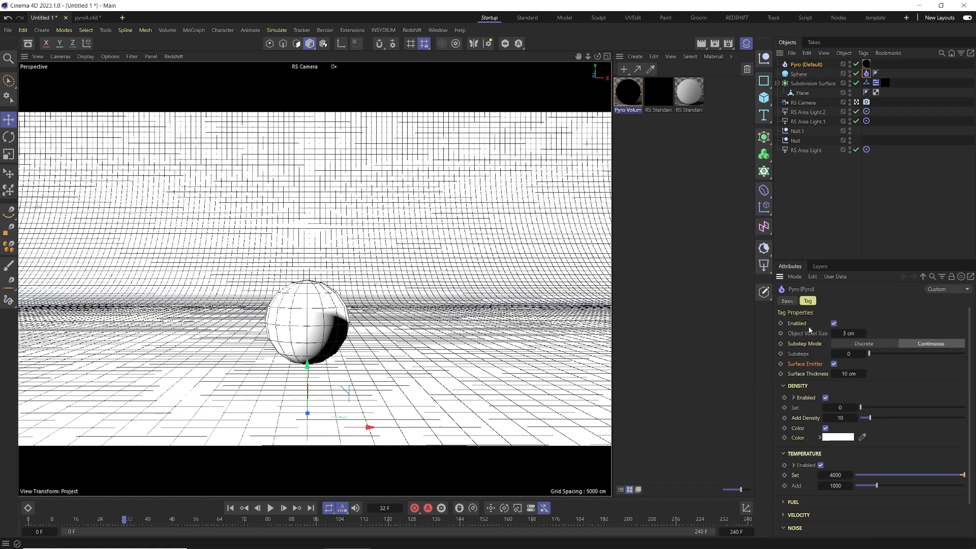
# - Set the substeps of the sphere's Pyro tag to 2 and check the rendered smoke
pyautogui.click(850, 353)
pyautogui.write('2')
pyautogui.press('Return')
pyautogui.click(835, 407)
pyautogui.press('Return')
pyautogui.click(804, 417)
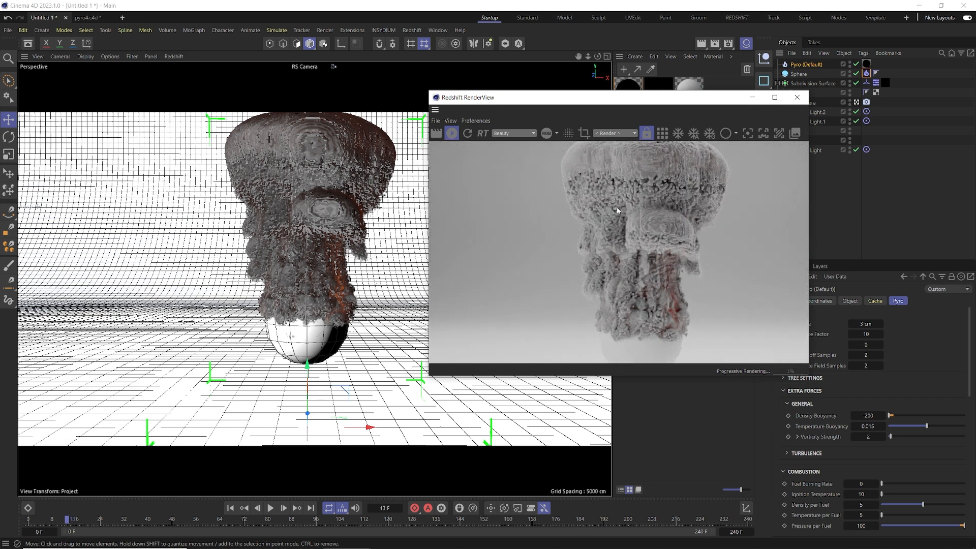
pyautogui.click(798, 97)
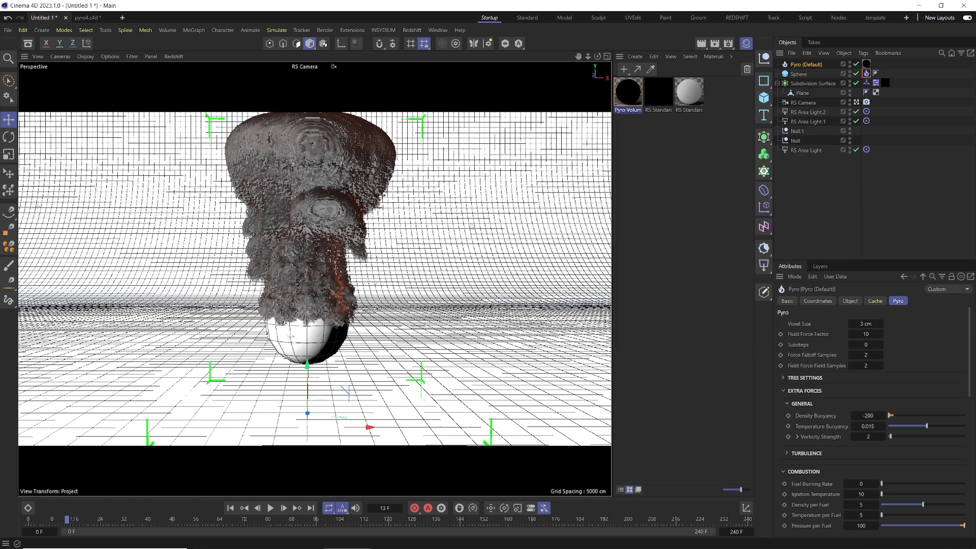
# - Set the Pyro object's Substeps to 6 and check the smoke in the Redshift RenderView
pyautogui.click(866, 344)
pyautogui.write('6')
pyautogui.press('Return')
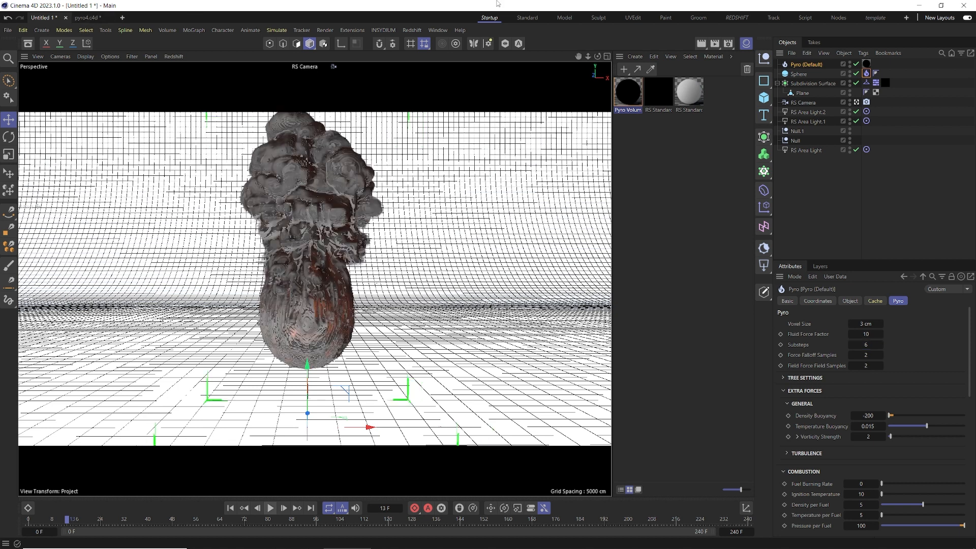
pyautogui.click(412, 30)
pyautogui.click(424, 111)
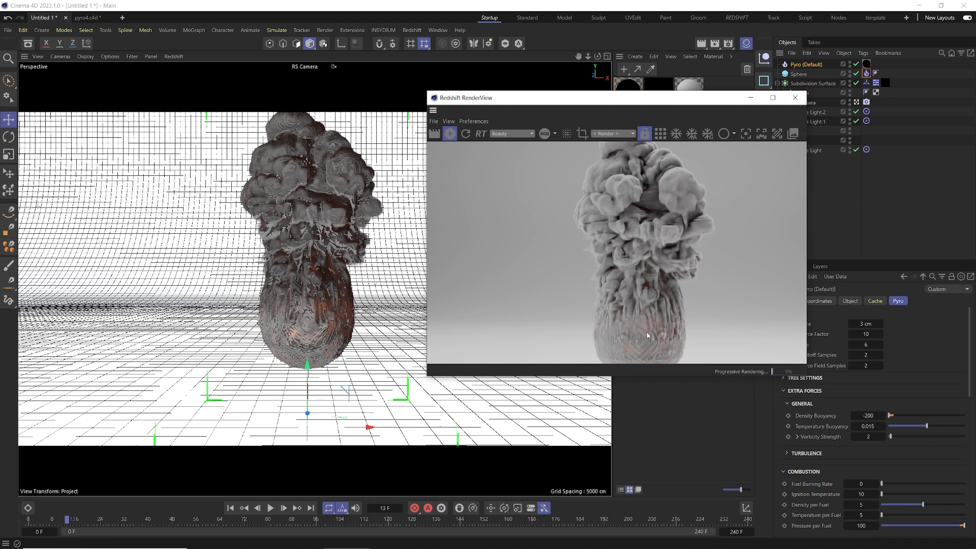
pyautogui.click(795, 97)
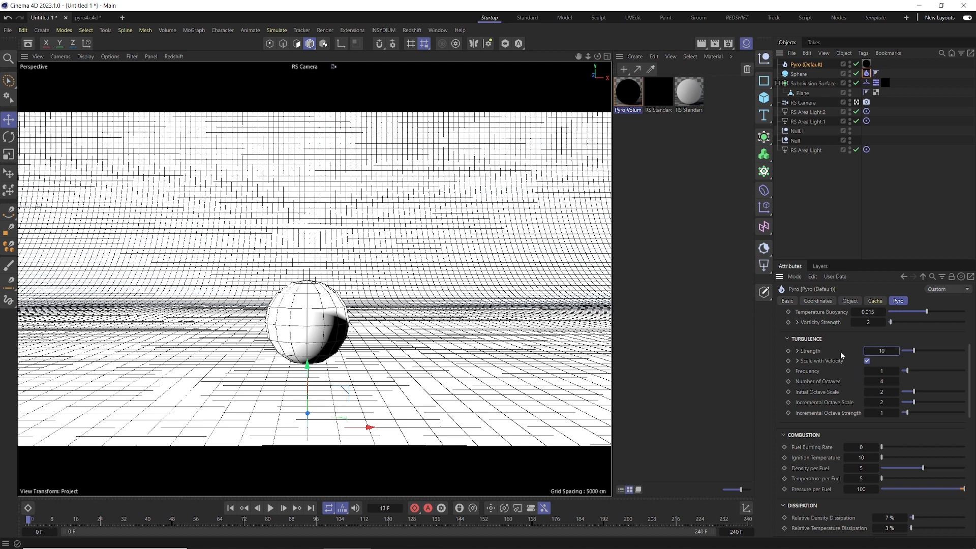
# - Set the Pyro object's relative density and temperature dissipation to 0 % and its absolute density and temperature dissipation to 0
pyautogui.scroll(-3, 822, 374)
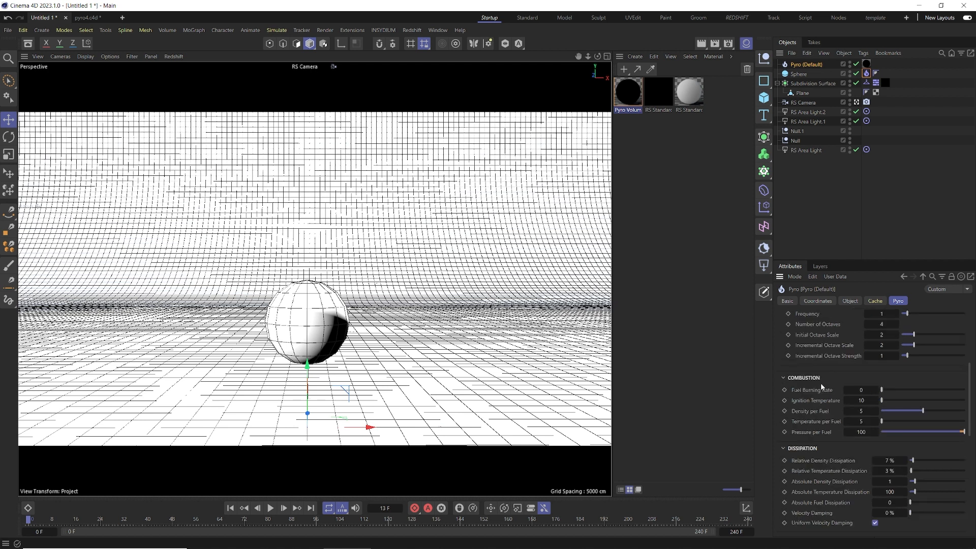
pyautogui.scroll(-3, 821, 392)
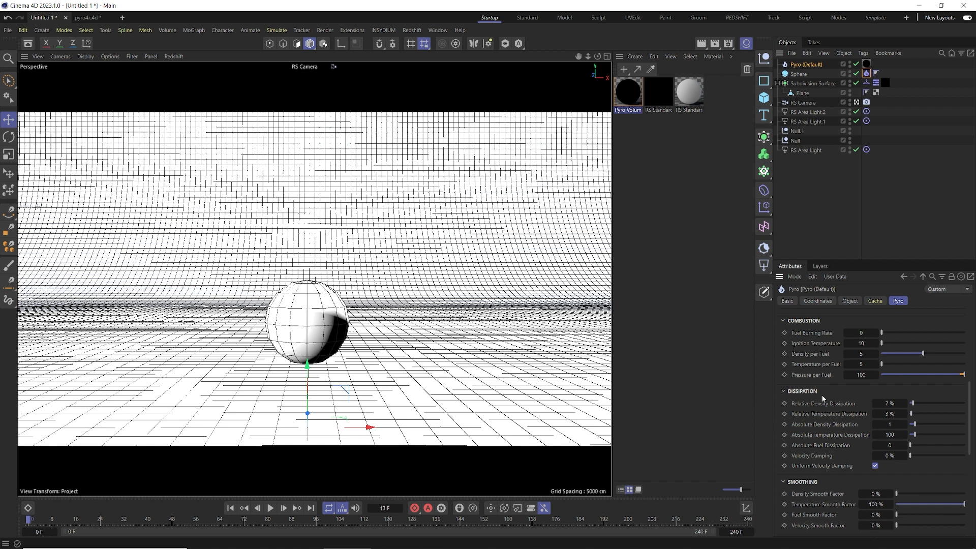
pyautogui.moveTo(912, 403); pyautogui.dragTo(907, 403)
pyautogui.moveTo(911, 413); pyautogui.dragTo(907, 413)
pyautogui.moveTo(913, 424); pyautogui.dragTo(907, 434)
pyautogui.scroll(-3, 844, 426)
# - Play the simulation for a few frames and check the smoke without dissipation in the Redshift RenderView
pyautogui.click(268, 508)
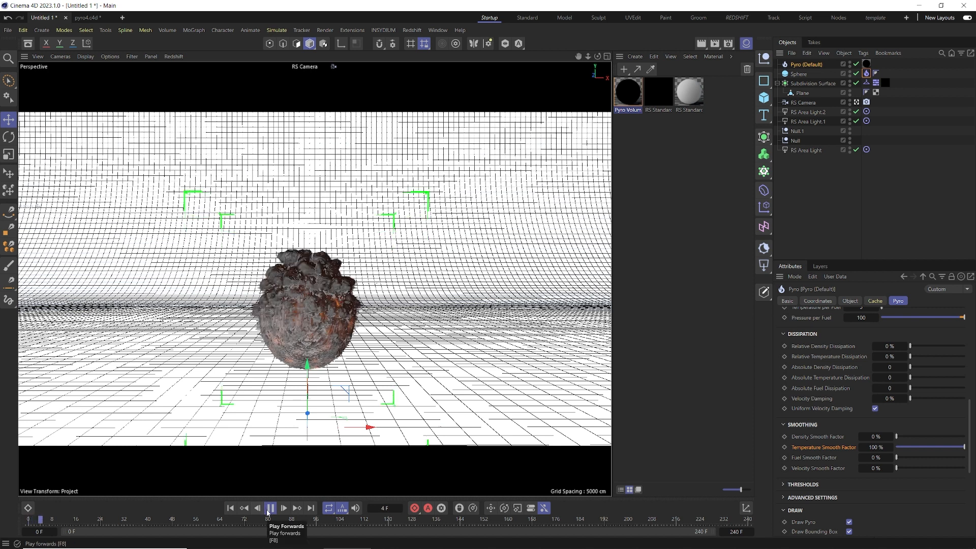
pyautogui.click(268, 510)
pyautogui.click(413, 30)
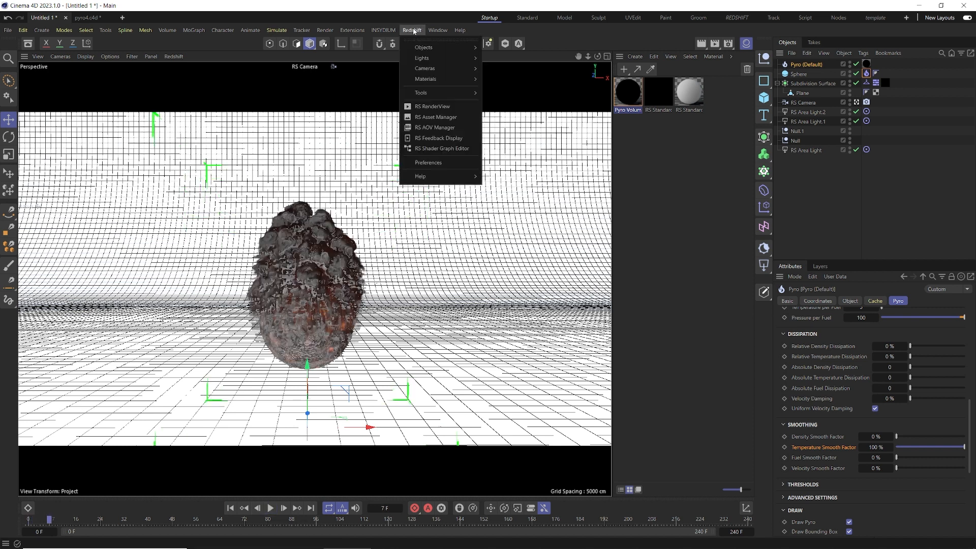
pyautogui.click(432, 106)
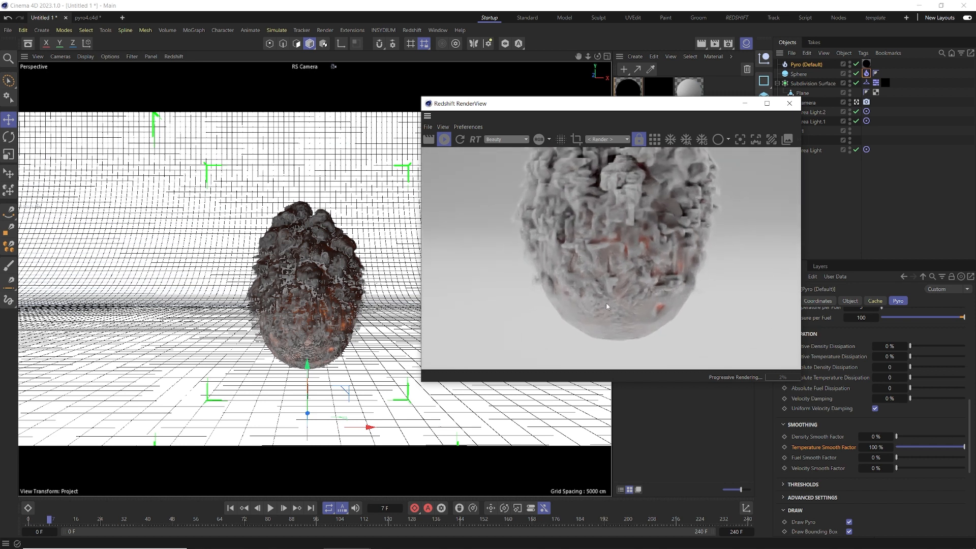
pyautogui.click(789, 105)
# - Return to the first frame and raise the Pyro object's Density Smooth Factor
pyautogui.hotkey('shift', 'f')
pyautogui.moveTo(896, 436); pyautogui.dragTo(964, 436)
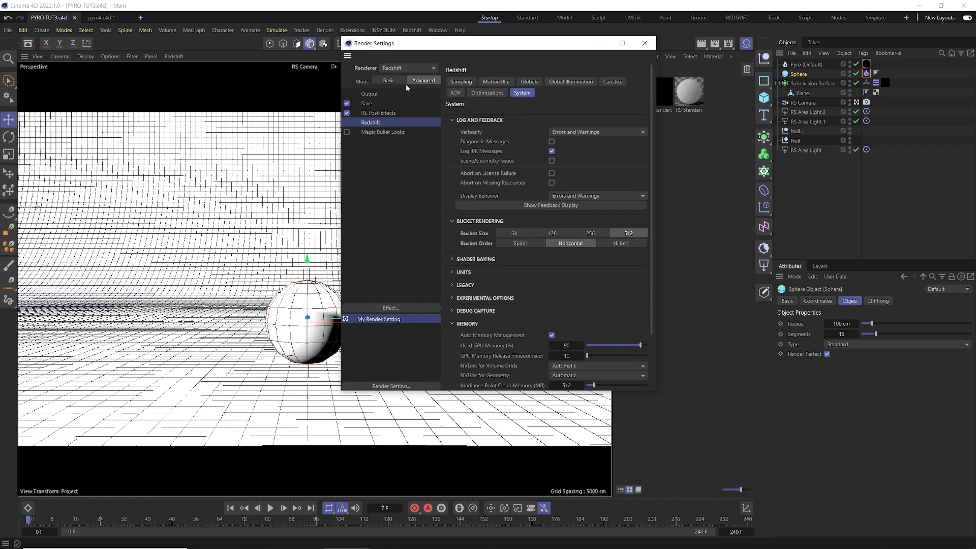
# - In the advanced Redshift system render settings, set the bucket size to 128 and Used GPU Memory to 80 %
pyautogui.click(399, 82)
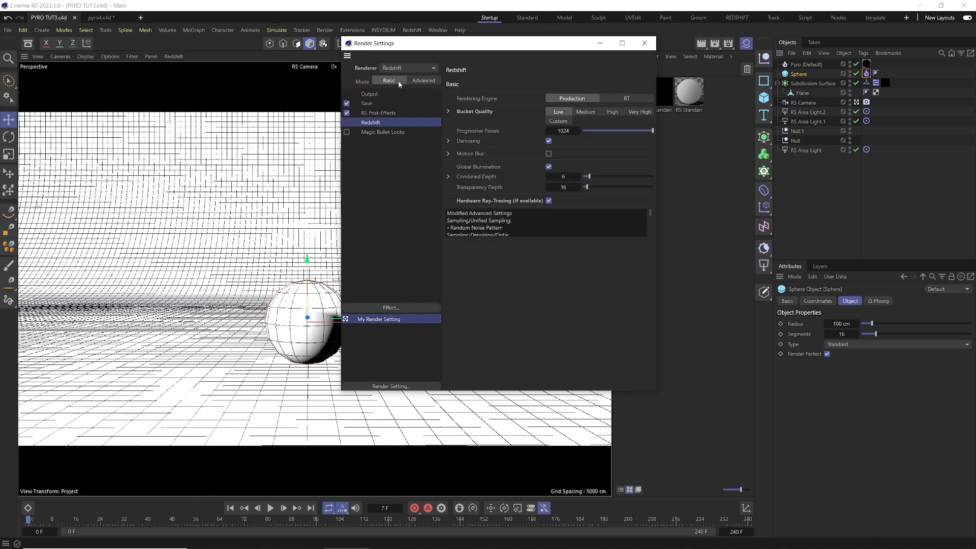
pyautogui.click(424, 81)
pyautogui.click(566, 345)
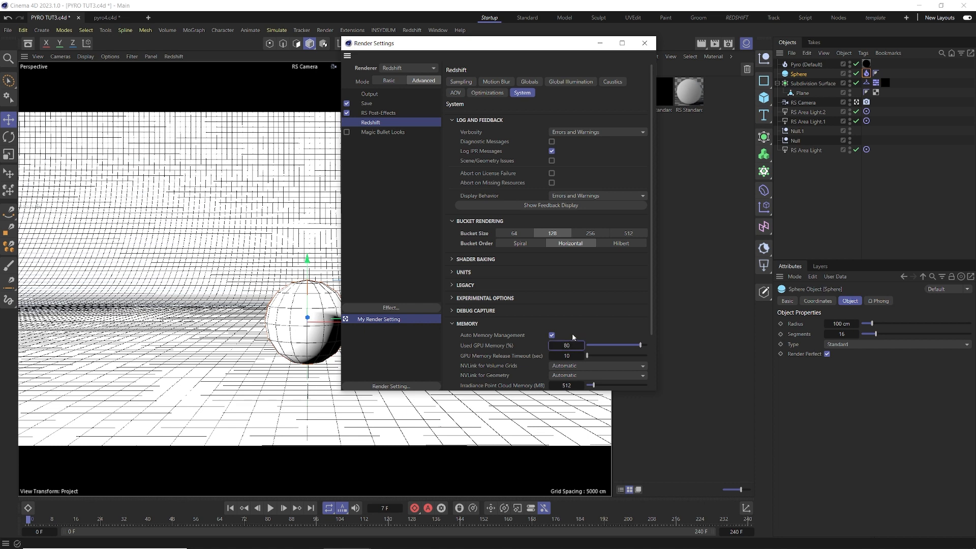
pyautogui.press('Return')
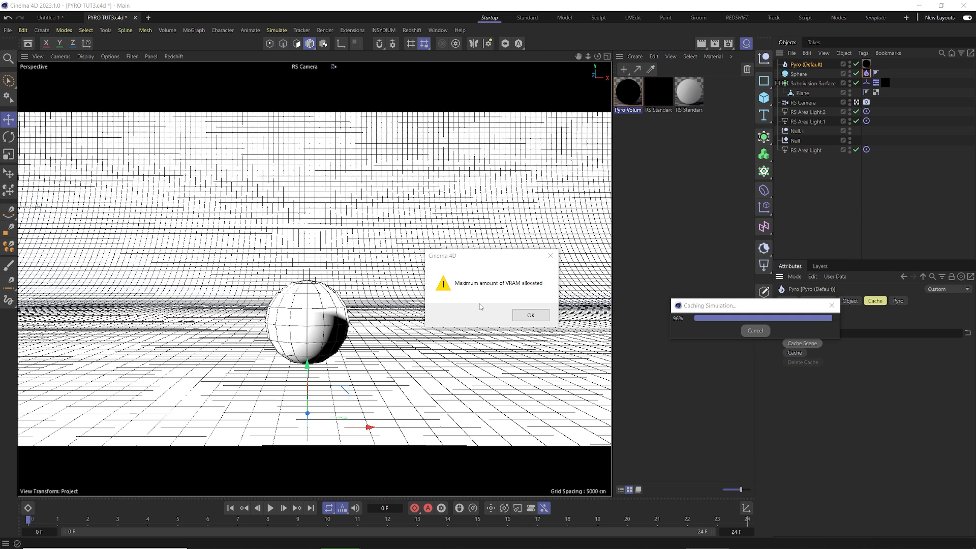
# - Acknowledge the VRAM and determinism warnings raised while caching the Pyro simulation
pyautogui.click(530, 315)
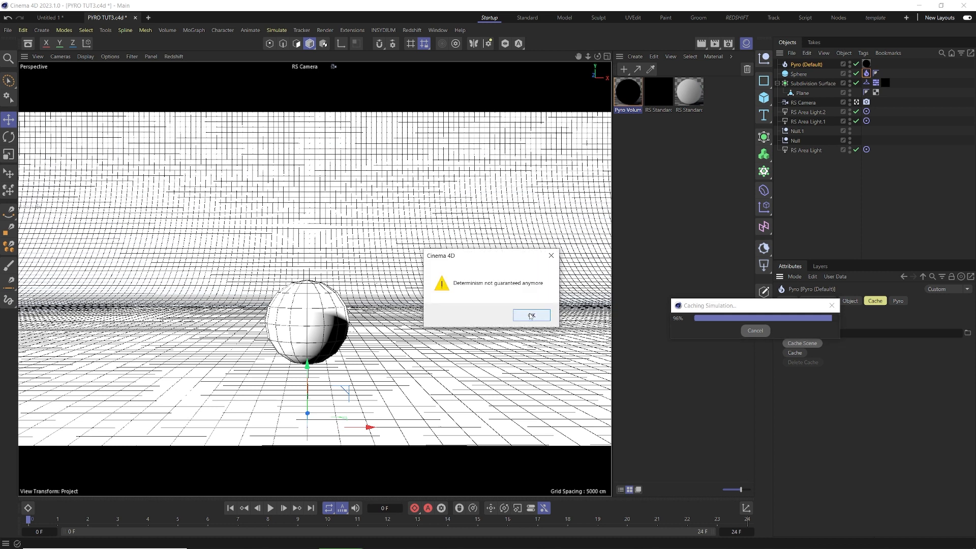
pyautogui.click(530, 315)
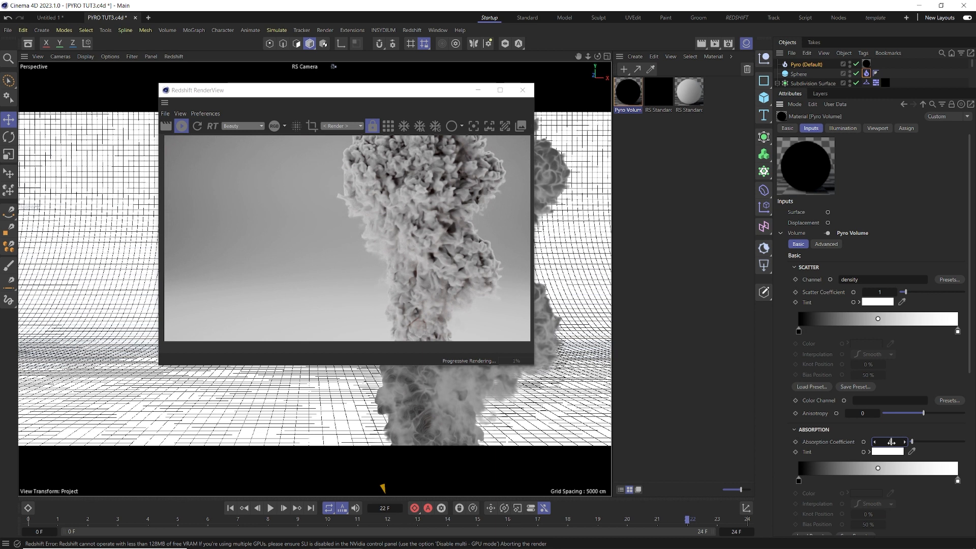
# - Set the Pyro Volume material's Absorption Coefficient to 0.25 and darken its scatter tint to grey RGB 53, 53, 53
pyautogui.doubleClick(891, 441)
pyautogui.write('.25')
pyautogui.press('Return')
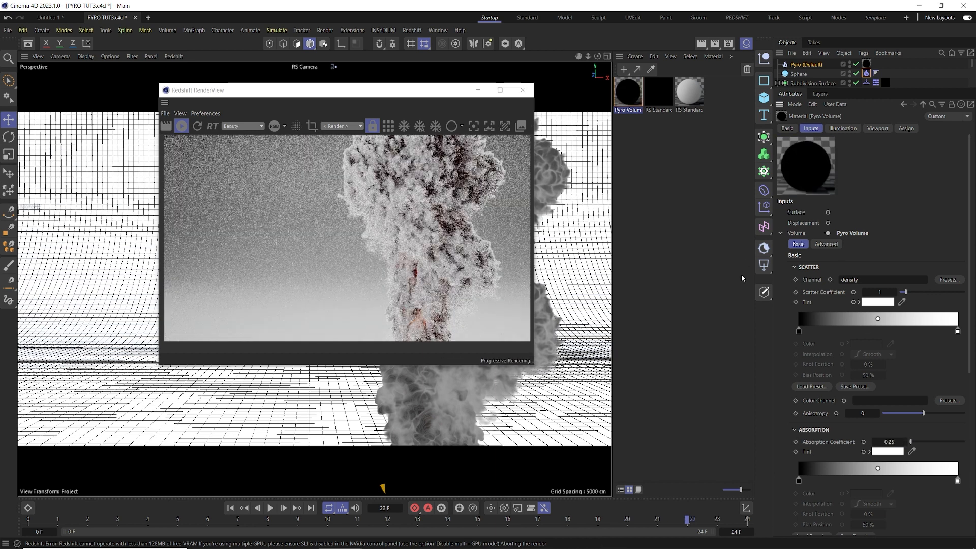
pyautogui.click(877, 301)
pyautogui.moveTo(778, 351); pyautogui.dragTo(777, 403)
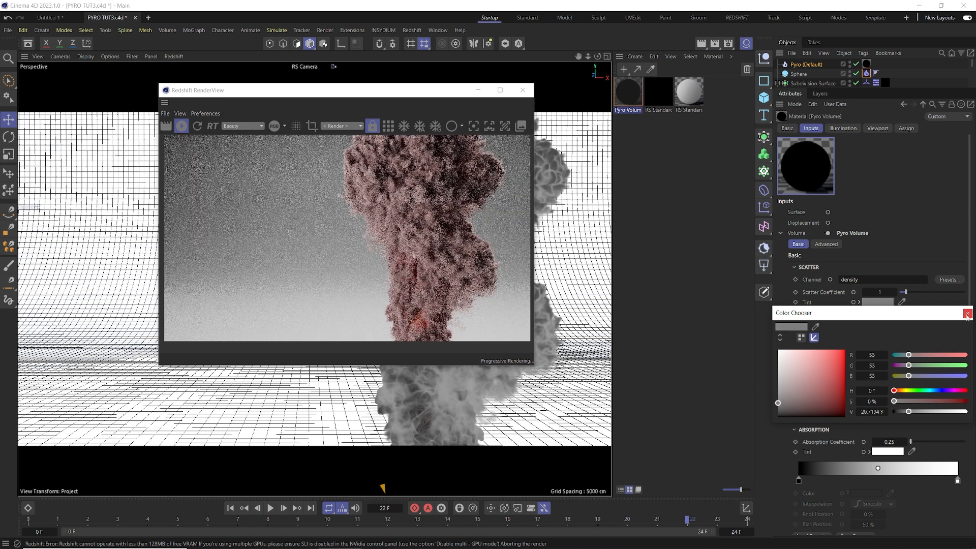
pyautogui.click(967, 314)
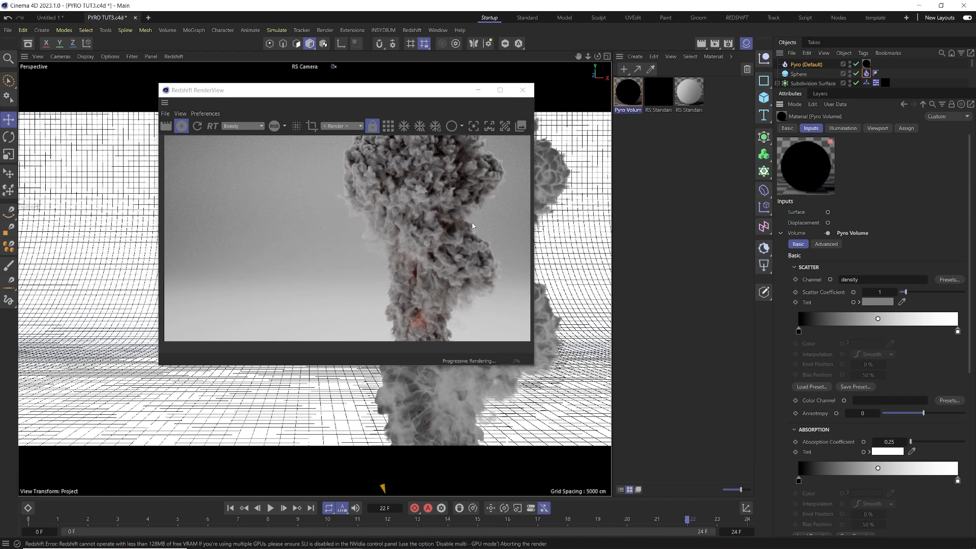
# - Shift the Pyro Volume's scatter gradient bias to about 38 % and its absorption gradient bias to about 42 %
pyautogui.moveTo(878, 318); pyautogui.dragTo(860, 323)
pyautogui.moveTo(877, 468); pyautogui.dragTo(865, 468)
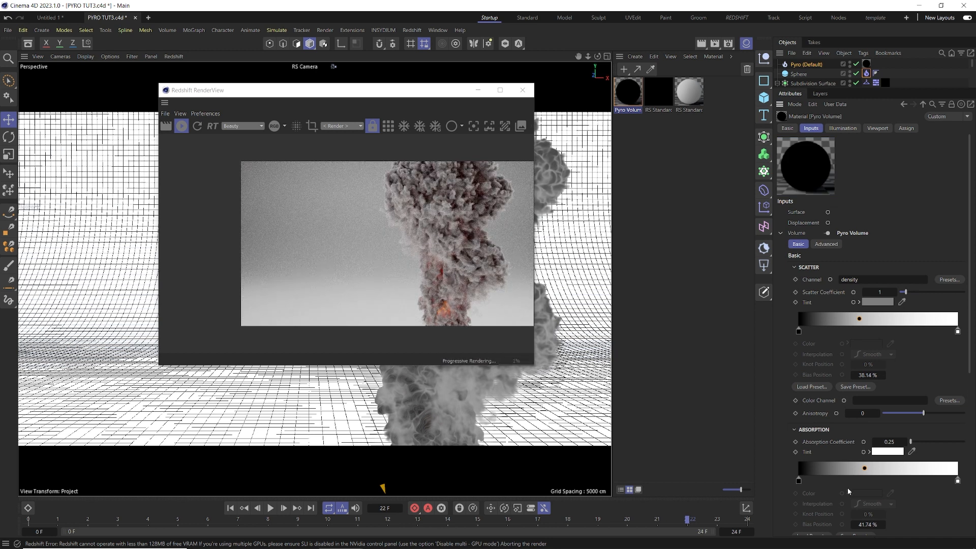
pyautogui.hotkey('ctrl', 'z')
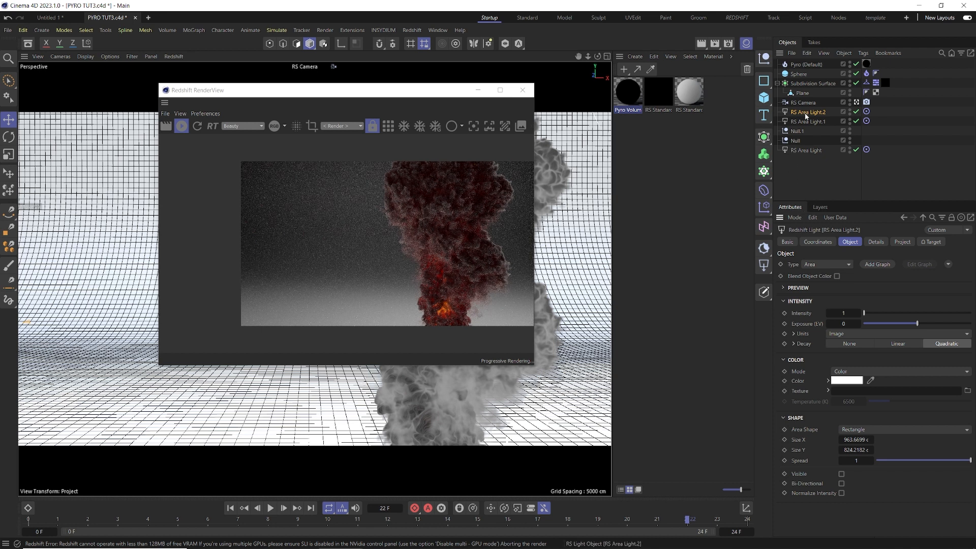
# - Set the intensity of RS Area Light to 20
pyautogui.click(805, 151)
pyautogui.doubleClick(843, 313)
pyautogui.write('20')
pyautogui.press('Return')
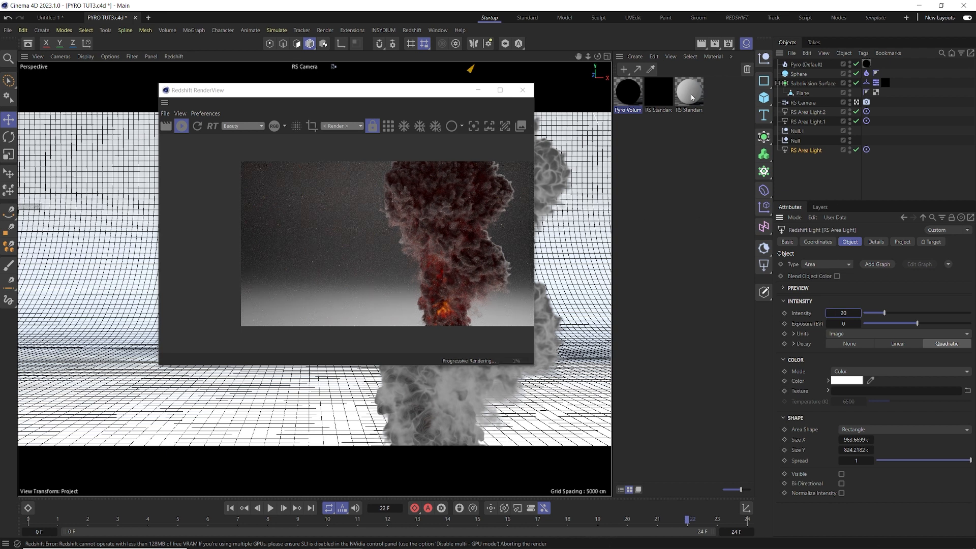
# - Try different scatter anisotropy values on the Pyro Volume material and settle on about 0.362
pyautogui.click(631, 99)
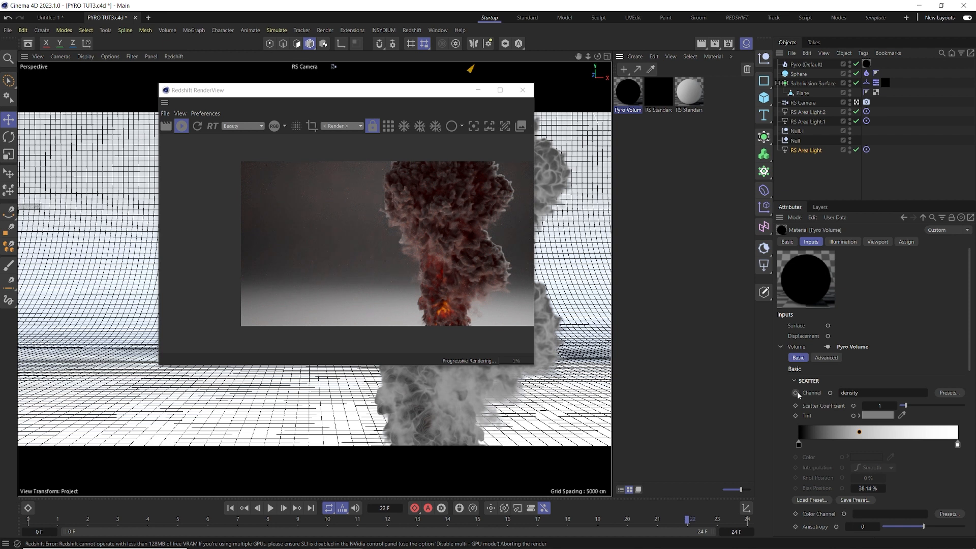
pyautogui.scroll(-3, 870, 470)
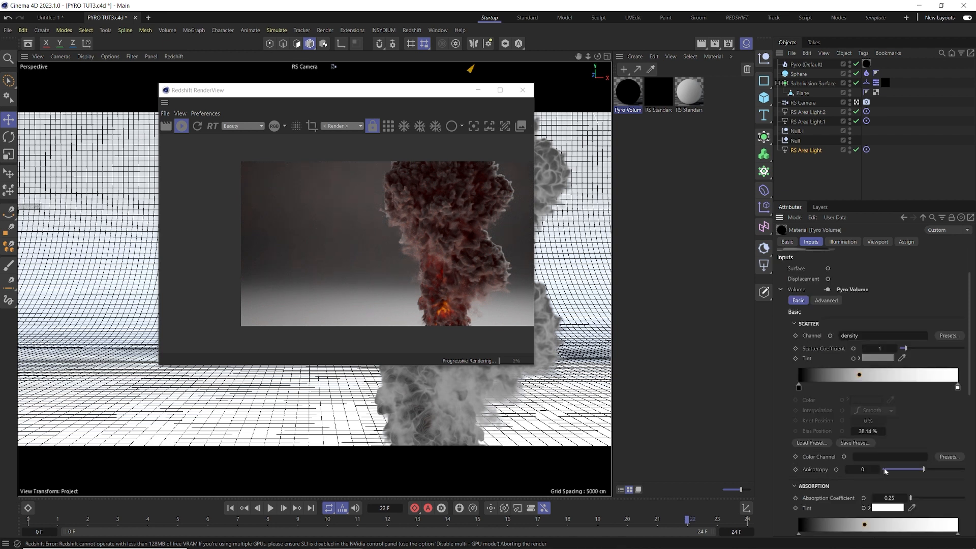
pyautogui.click(812, 387)
pyautogui.moveTo(926, 471); pyautogui.dragTo(941, 470)
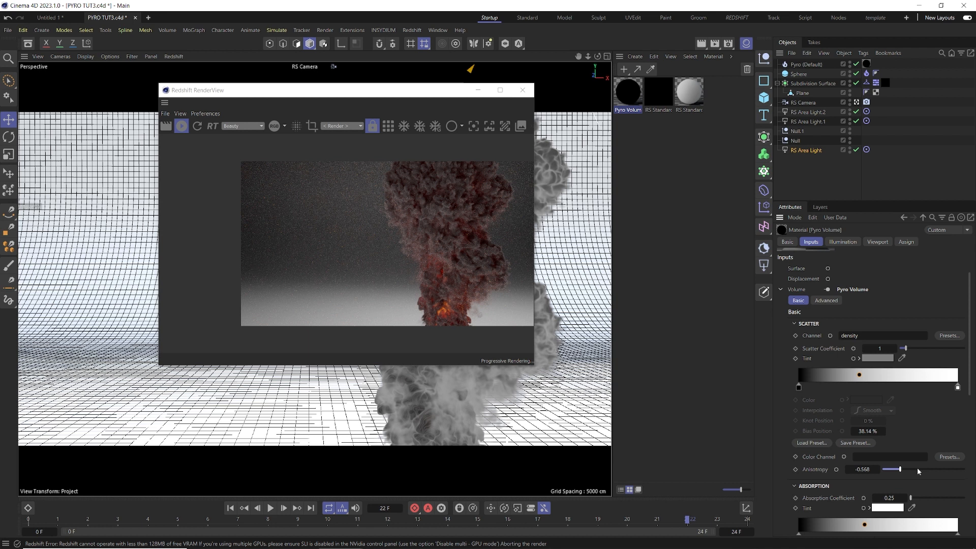
pyautogui.moveTo(921, 470); pyautogui.dragTo(939, 469)
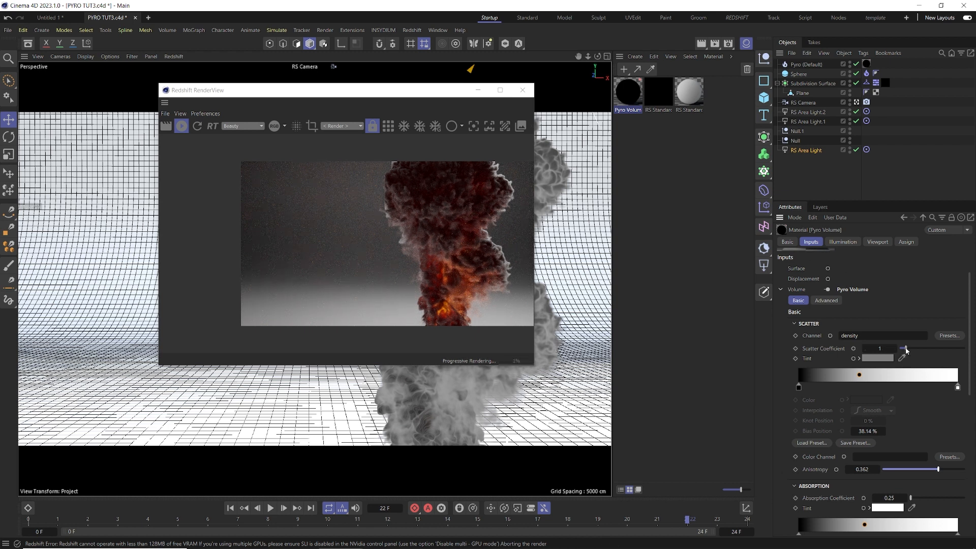
# - Set the Pyro Volume material's Scatter Coefficient to 2
pyautogui.click(880, 348)
pyautogui.write('2')
pyautogui.press('Return')
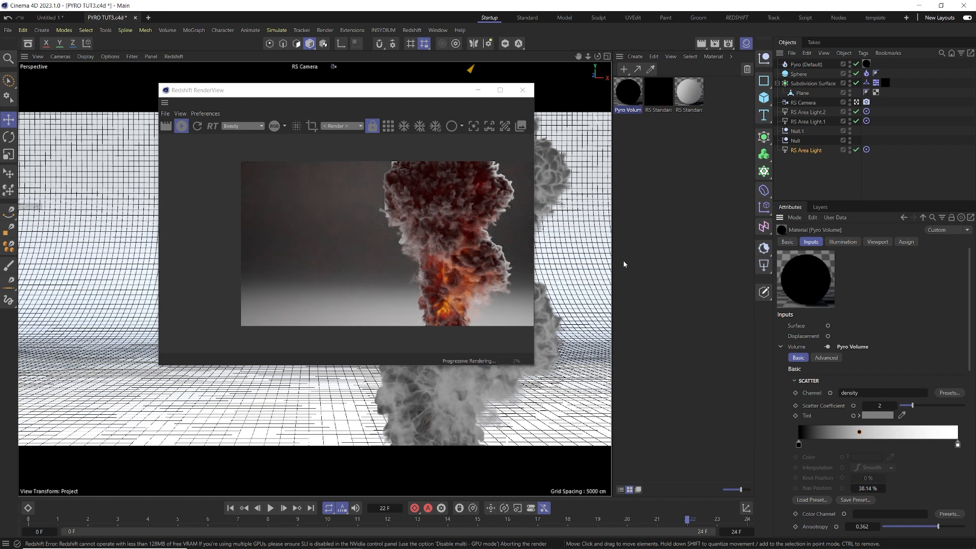
pyautogui.scroll(-2, 806, 470)
# - Set the intensity of RS Area Light.1 to 2
pyautogui.click(808, 121)
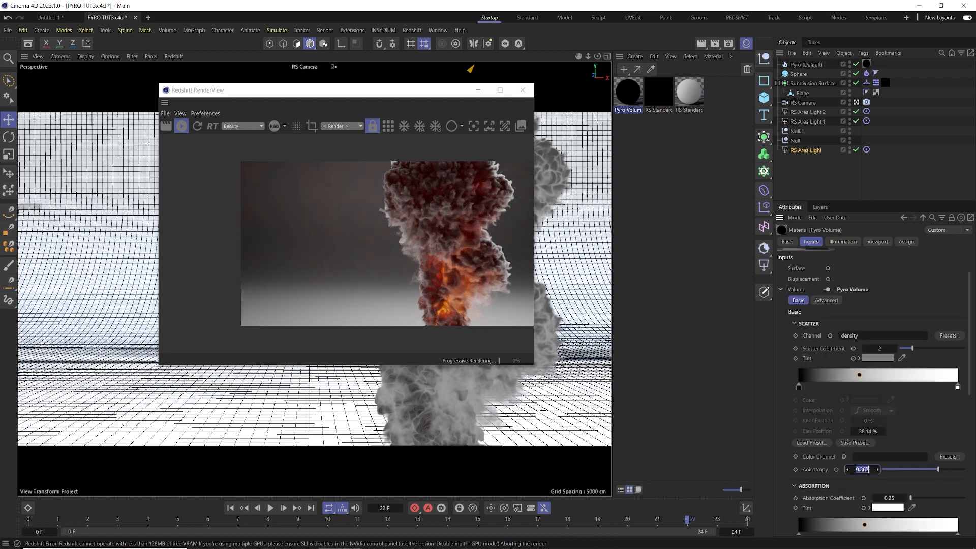
pyautogui.click(845, 313)
pyautogui.write('2')
pyautogui.press('Return')
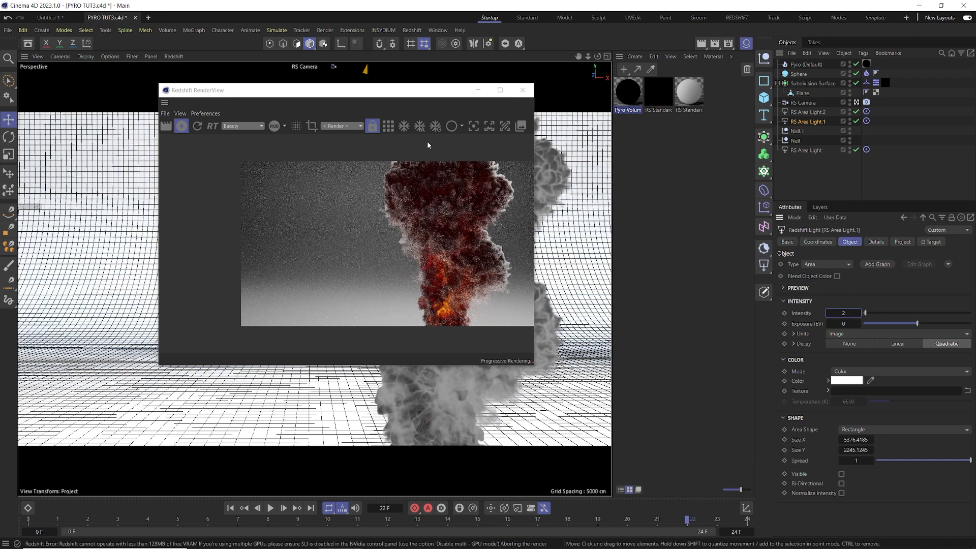
# - Enable the global LUT and Color Controls in the RenderView's post effects and set the contrast to 0.02
pyautogui.click(531, 127)
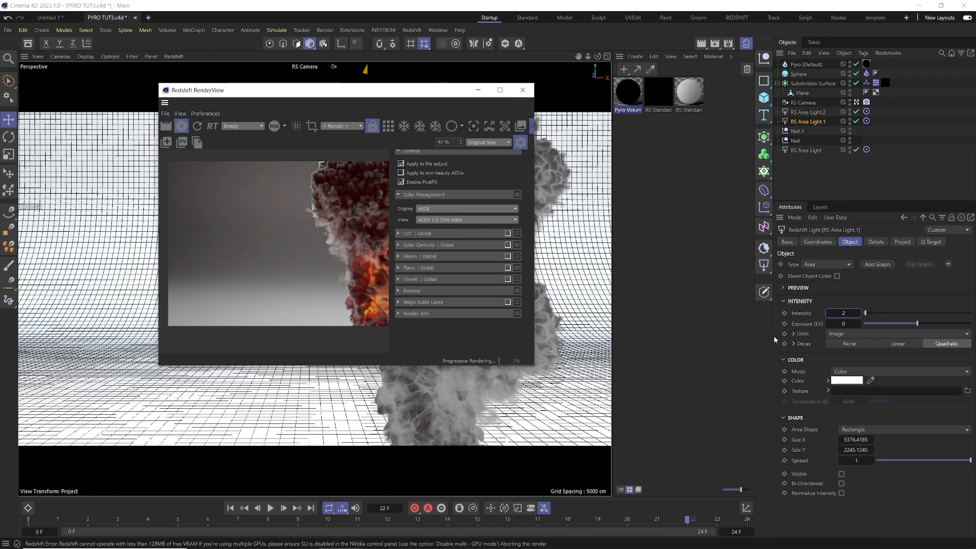
pyautogui.click(507, 234)
pyautogui.click(399, 234)
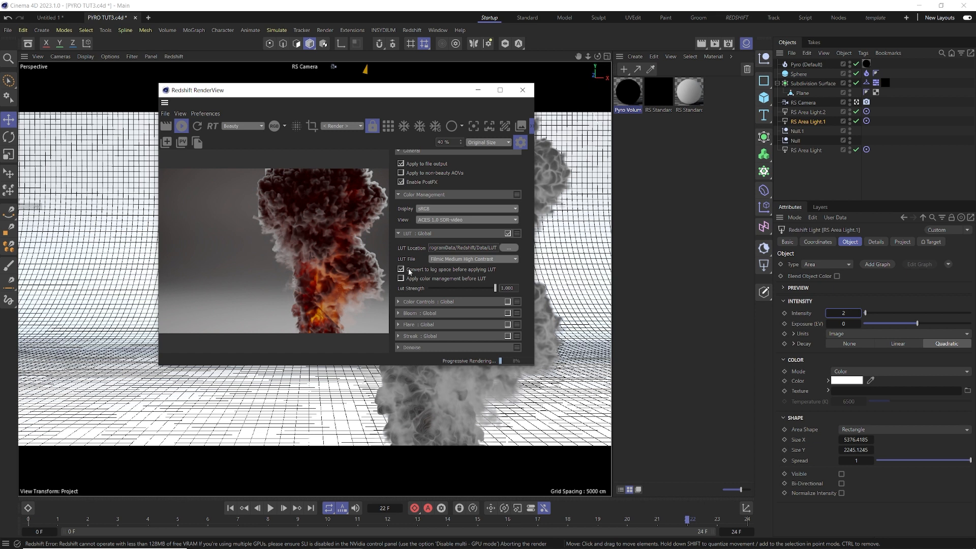
pyautogui.click(399, 302)
pyautogui.click(399, 302)
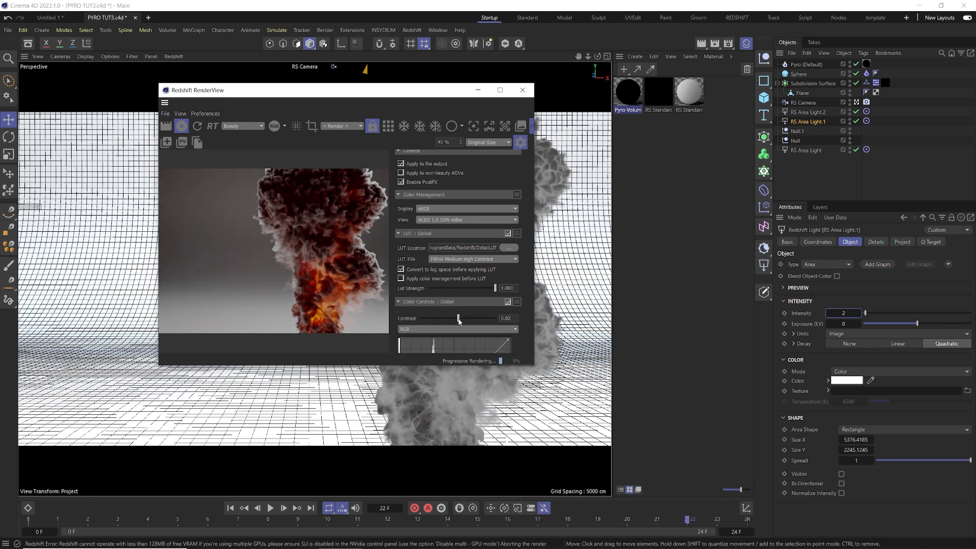
# - Lower the Red channel's curve in the global Color Controls to cool the image, and enable global Bloom
pyautogui.scroll(-1, 391, 302)
pyautogui.click(416, 307)
pyautogui.click(417, 316)
pyautogui.scroll(-2, 393, 304)
pyautogui.scroll(-1, 395, 305)
pyautogui.click(435, 330)
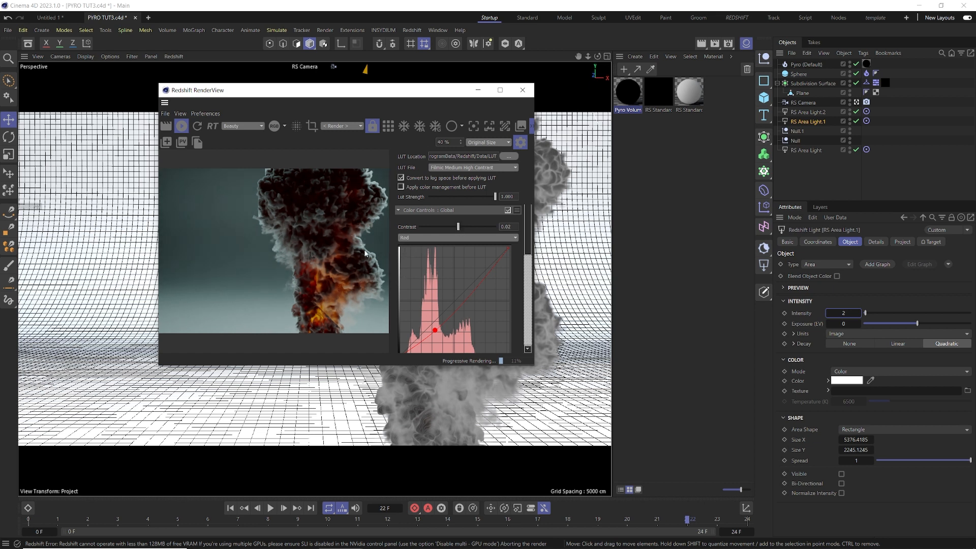
pyautogui.scroll(-1, 384, 258)
pyautogui.click(398, 210)
# - Convert the RS Camera's tag to a native Redshift camera object
pyautogui.click(803, 103)
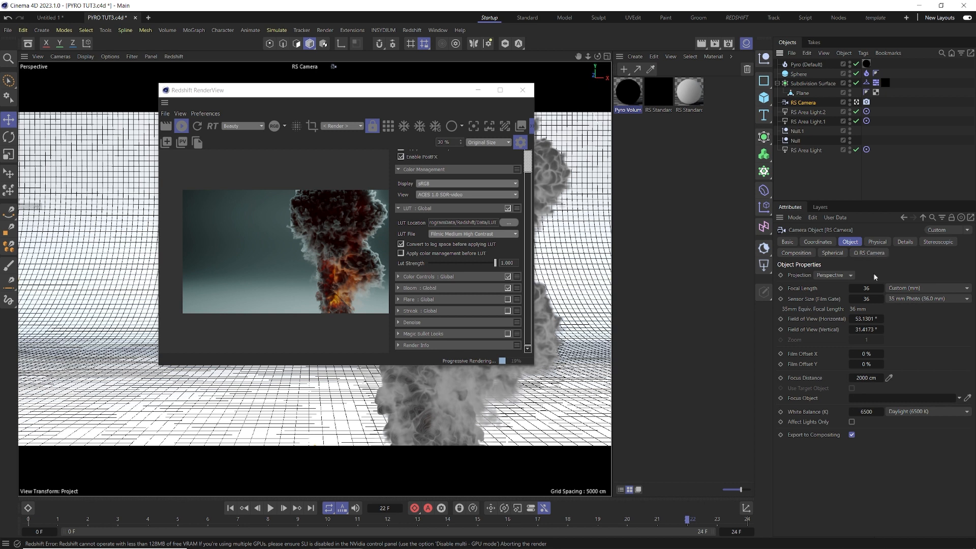
pyautogui.click(869, 254)
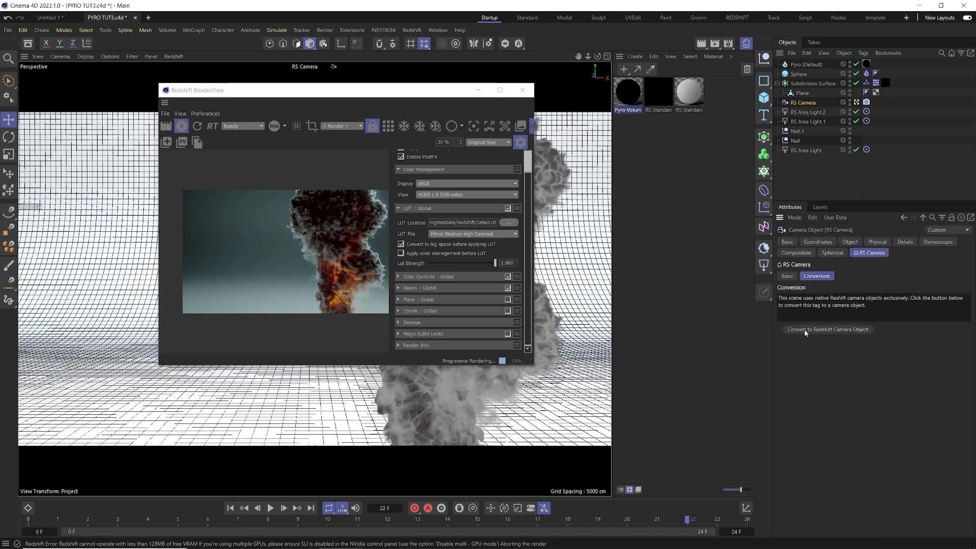
pyautogui.click(827, 329)
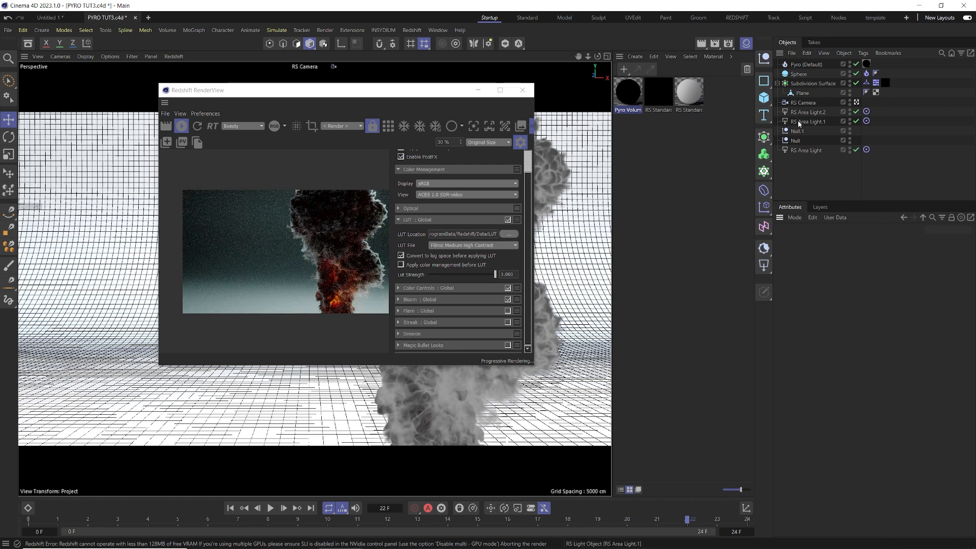
# - Review the converted RS Camera's lens effects and set its optical exposure to 1 EV
pyautogui.click(813, 102)
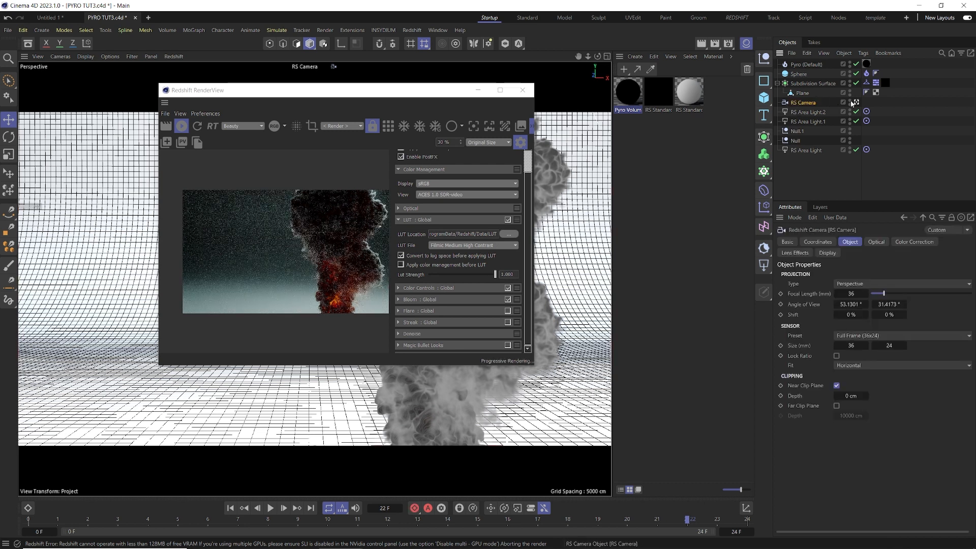
pyautogui.click(795, 252)
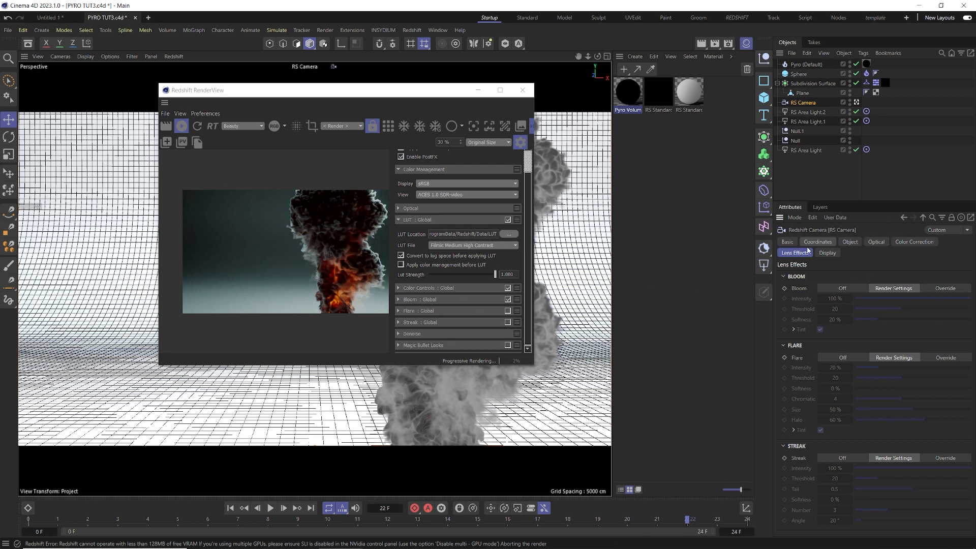
pyautogui.click(875, 242)
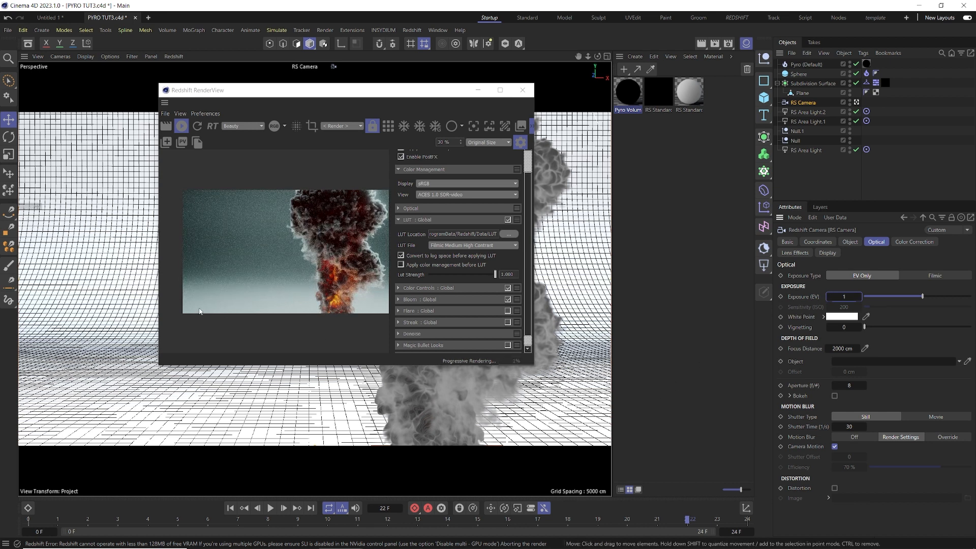
# - Darken the base colour of the RS Standard.1 material to a grey of about RGB 77, 77, 77
pyautogui.click(688, 93)
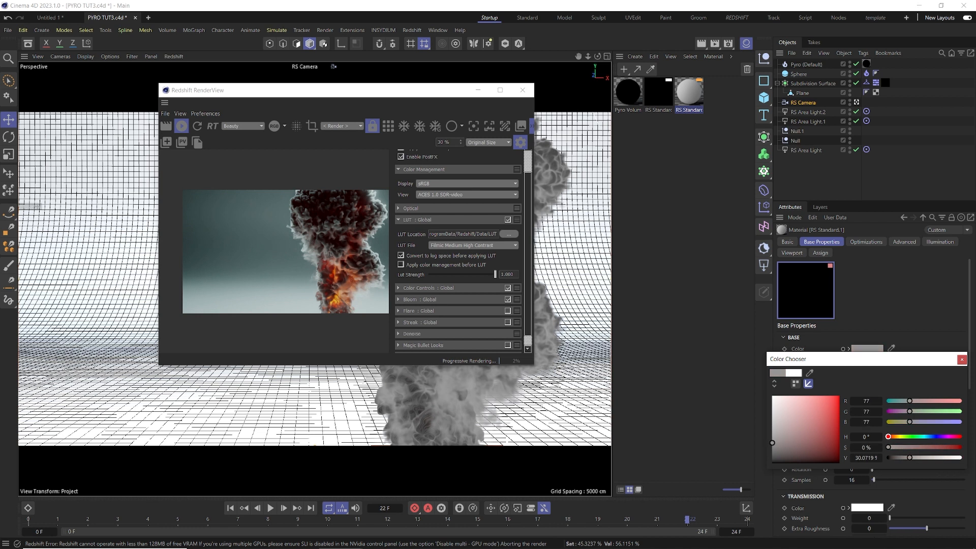
pyautogui.click(848, 348)
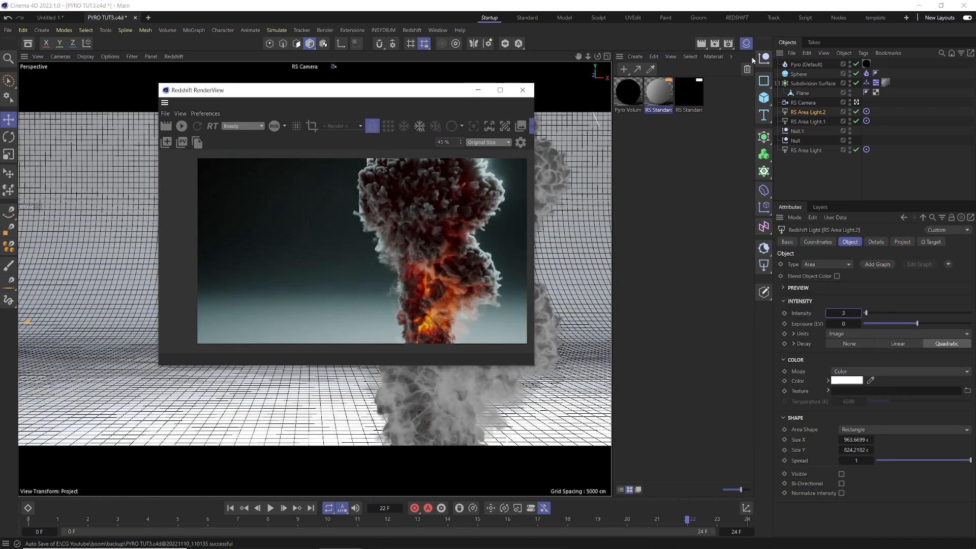
# - Set the Redshift Bucket Quality to Medium in the basic render settings, and start a new render in the Redshift RenderView
pyautogui.hotkey('ctrl', 'b')
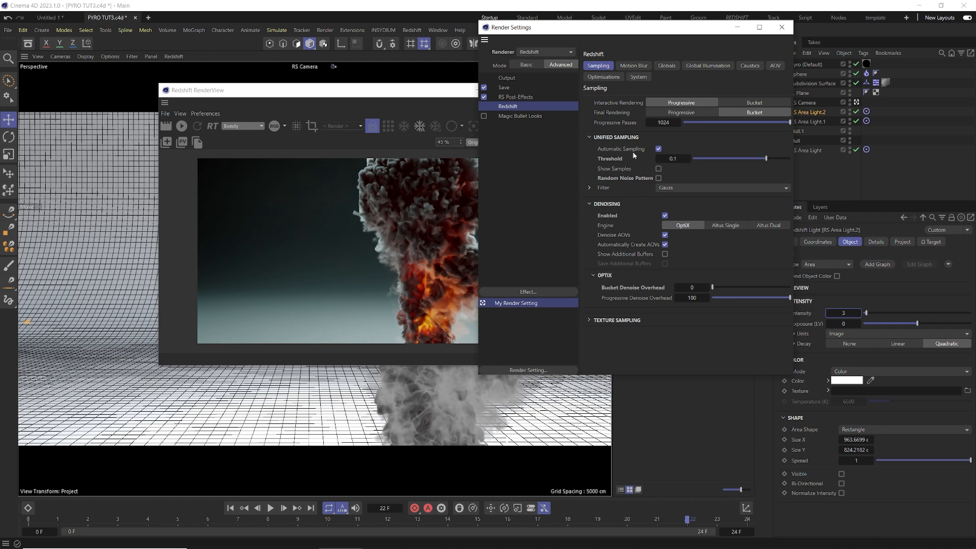
pyautogui.click(529, 65)
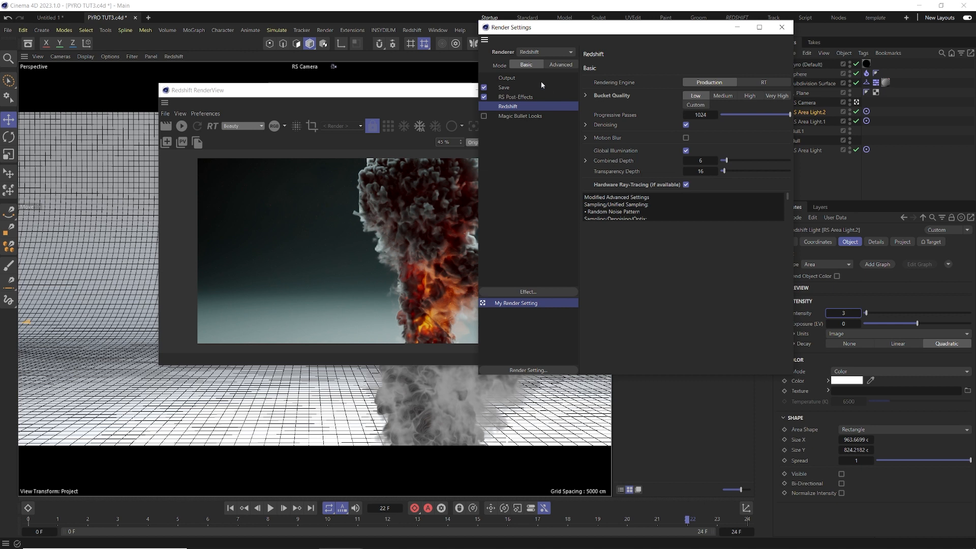
pyautogui.click(561, 64)
pyautogui.click(635, 180)
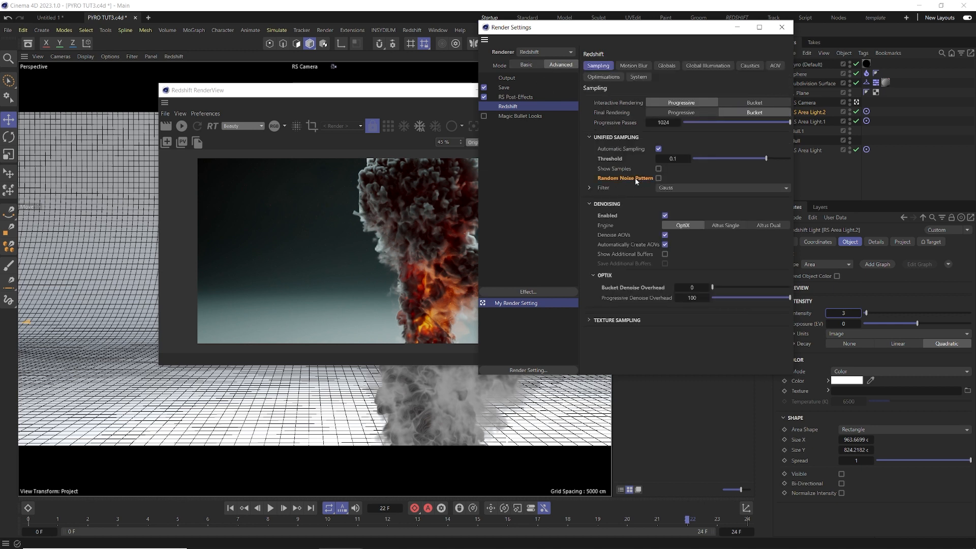
pyautogui.click(526, 65)
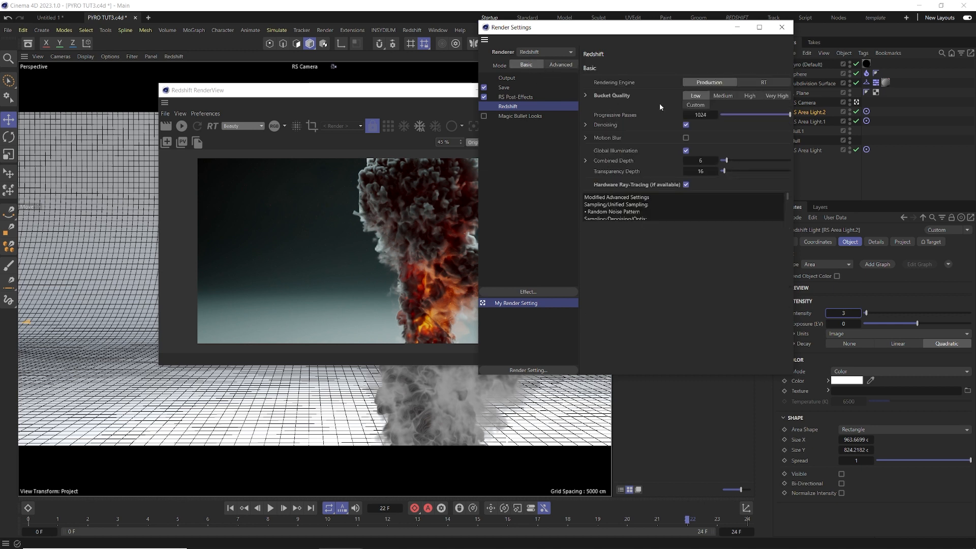
pyautogui.click(714, 97)
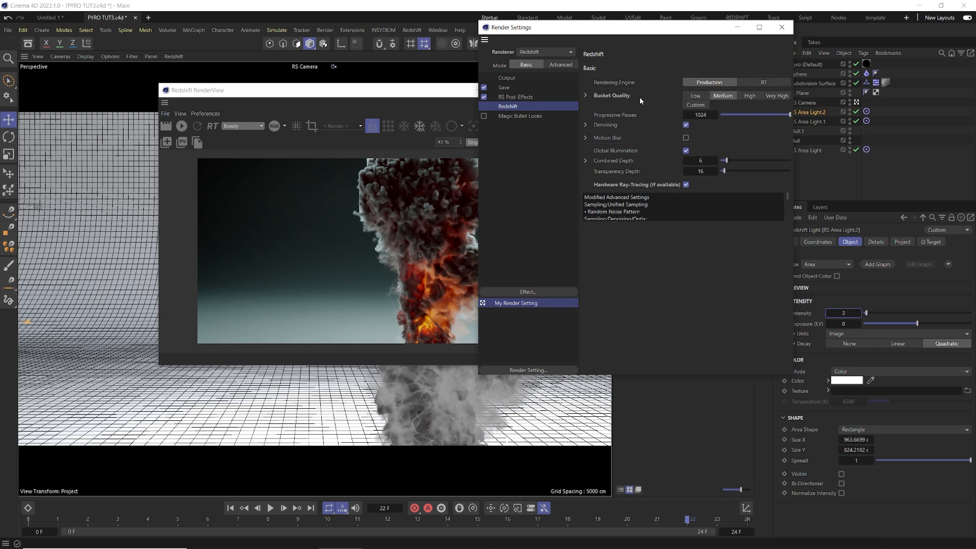
pyautogui.click(788, 32)
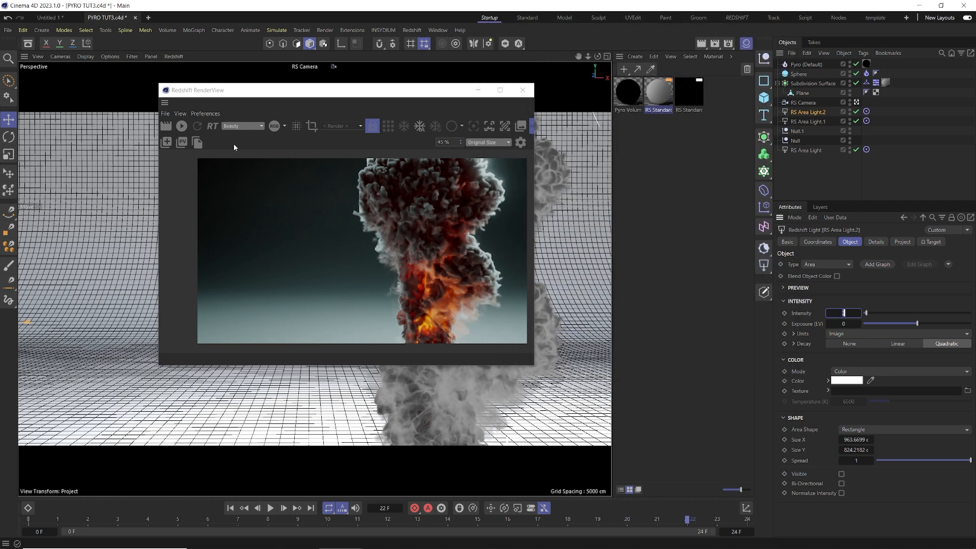
pyautogui.click(184, 126)
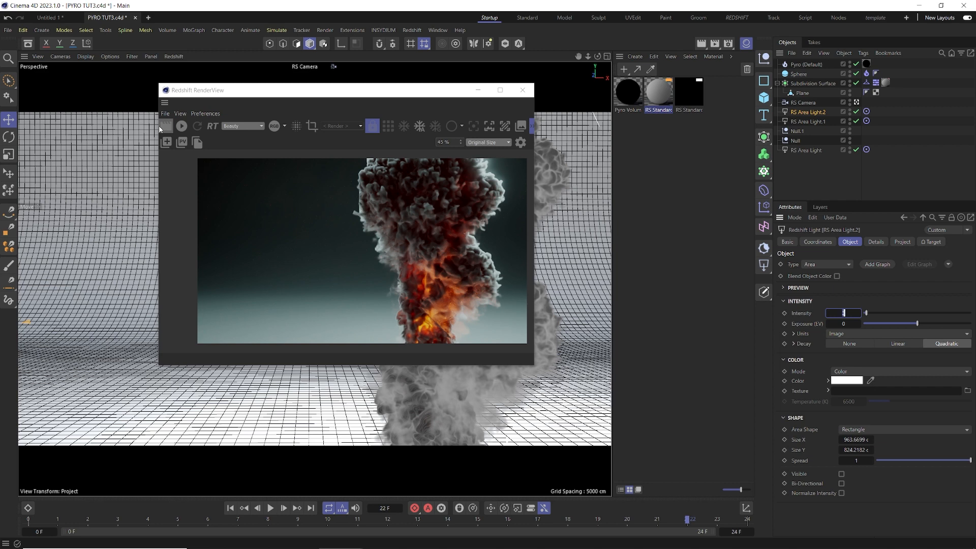